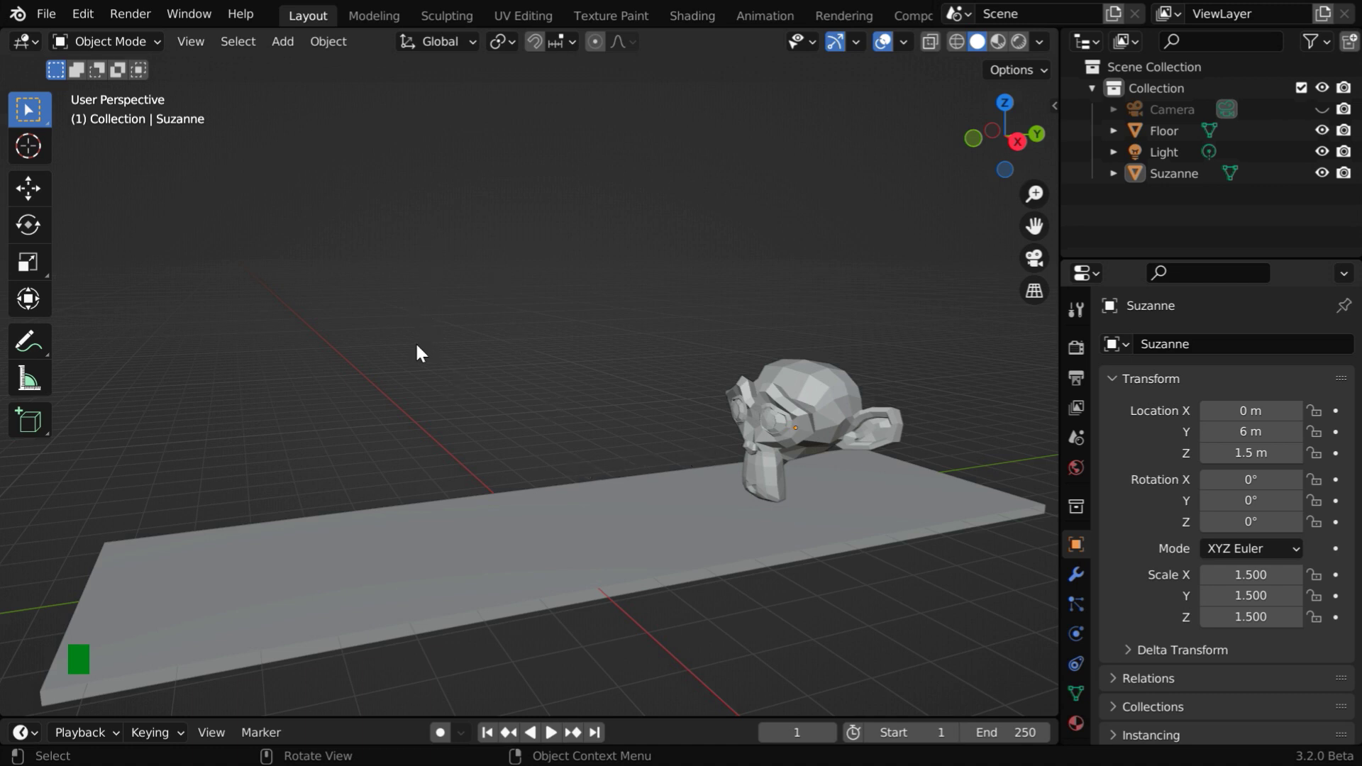
Add a mesh plane and rotate it 90° on X so it stands upright.
click(282, 41)
mouse_move(319, 61)
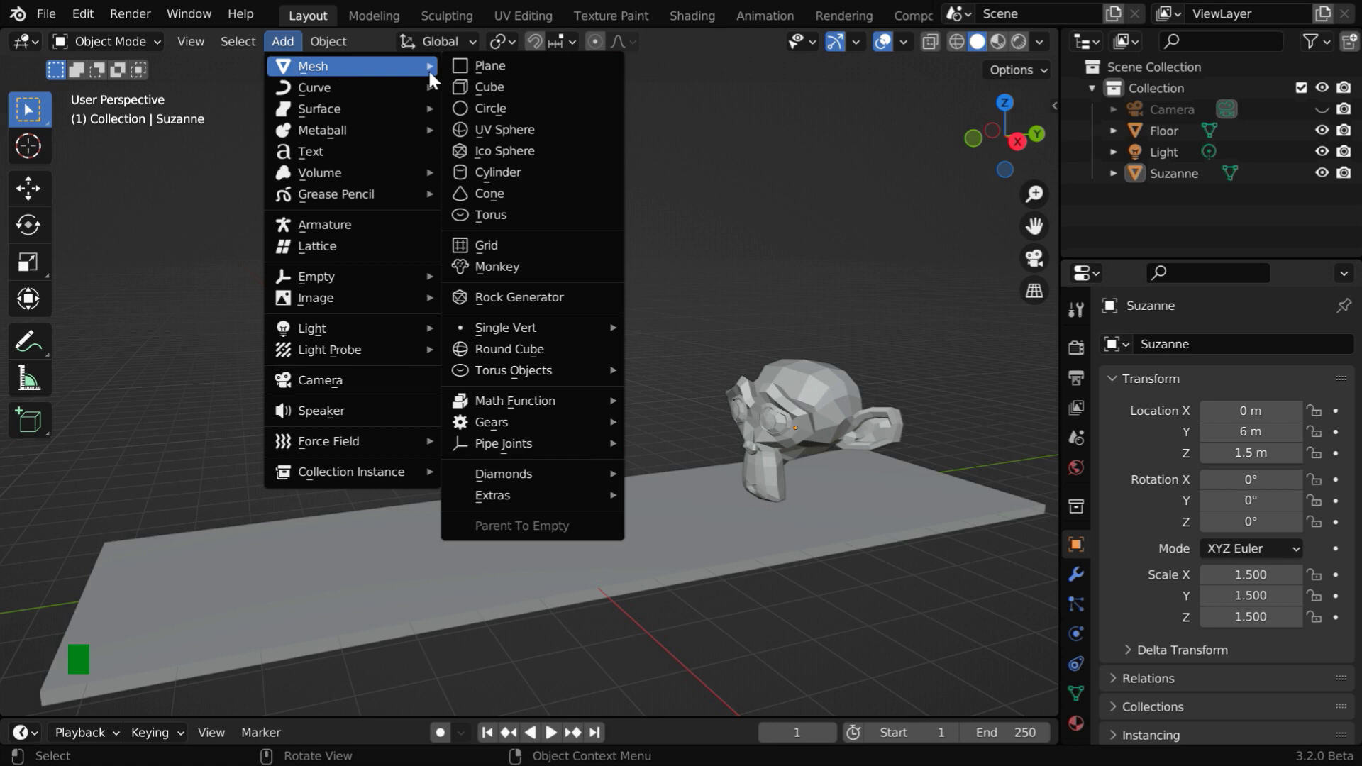
click(471, 68)
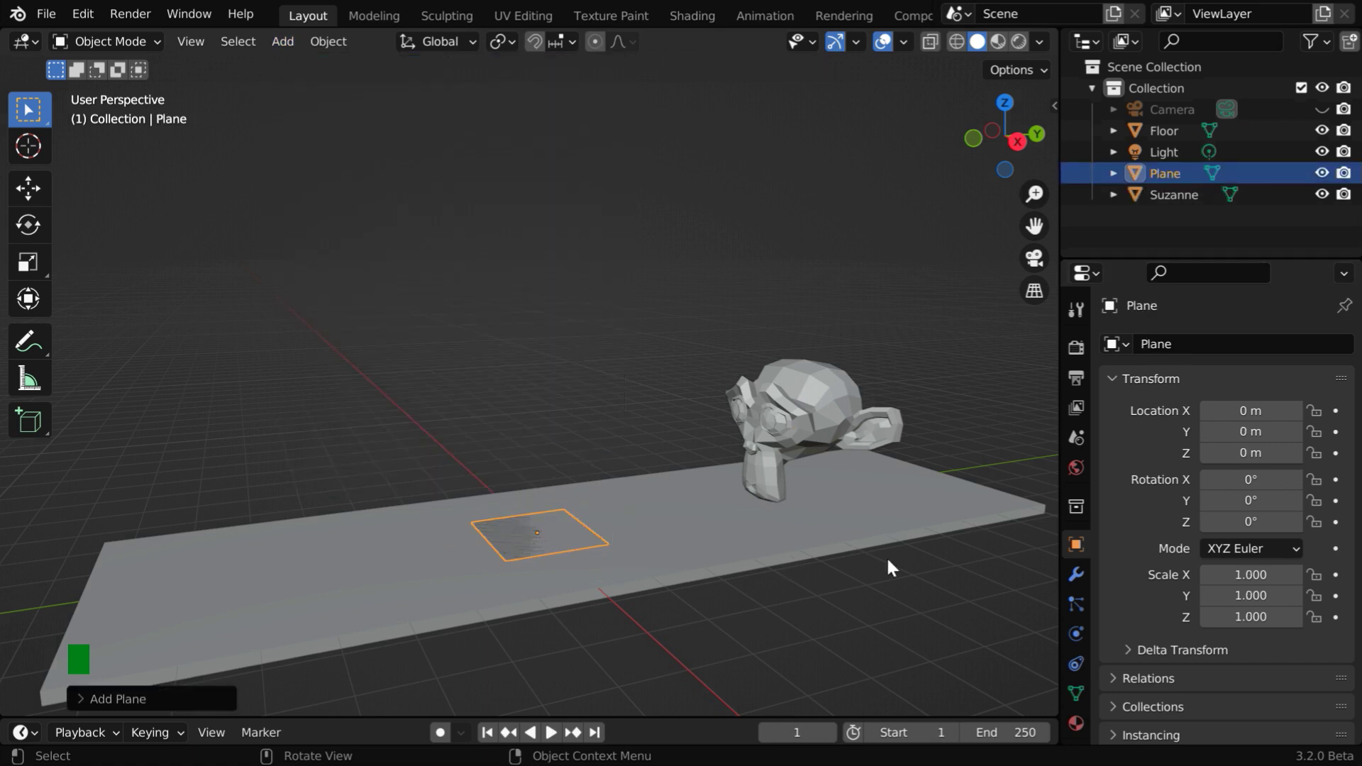
click(1270, 483)
text(9)
key(Return)
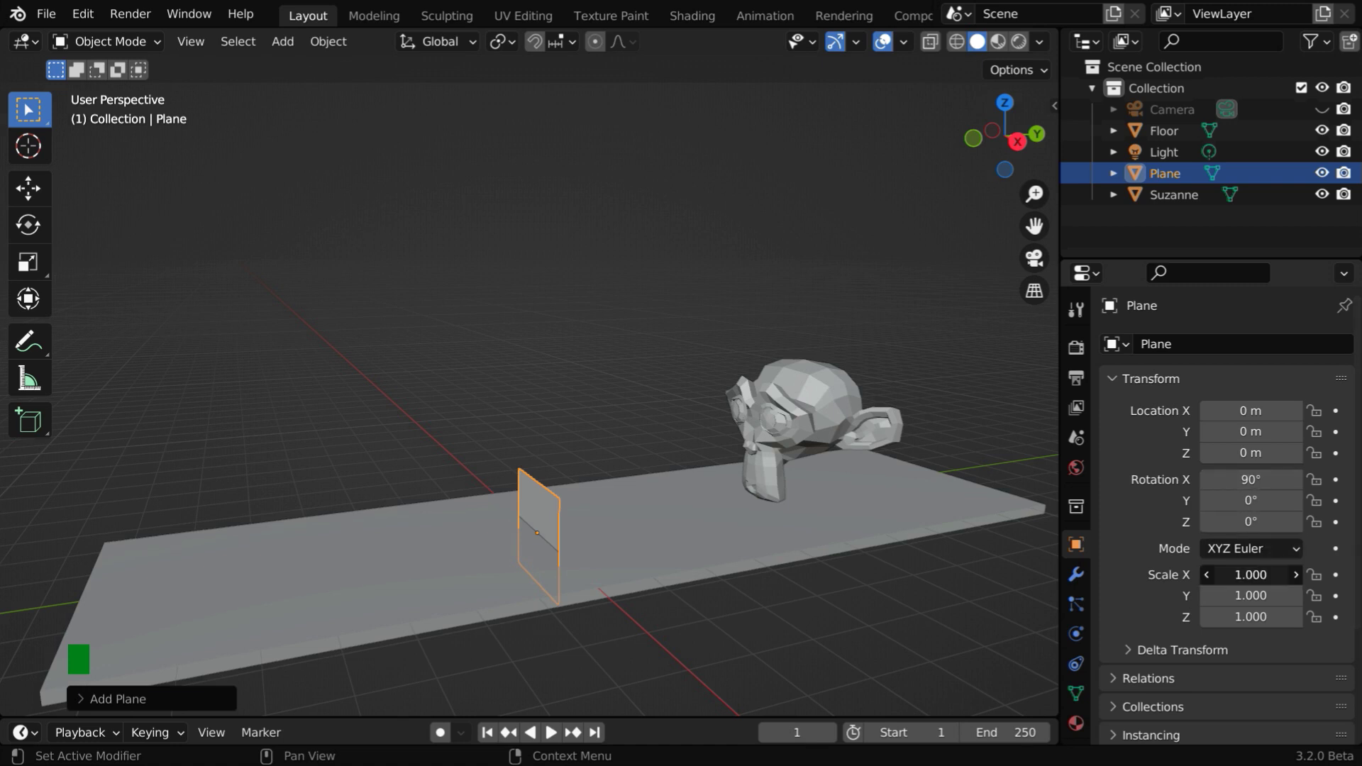
Scale the plane to 2 on X and 3 on Y.
click(1265, 573)
text(2)
key(Return)
click(1227, 595)
text(3)
key(Return)
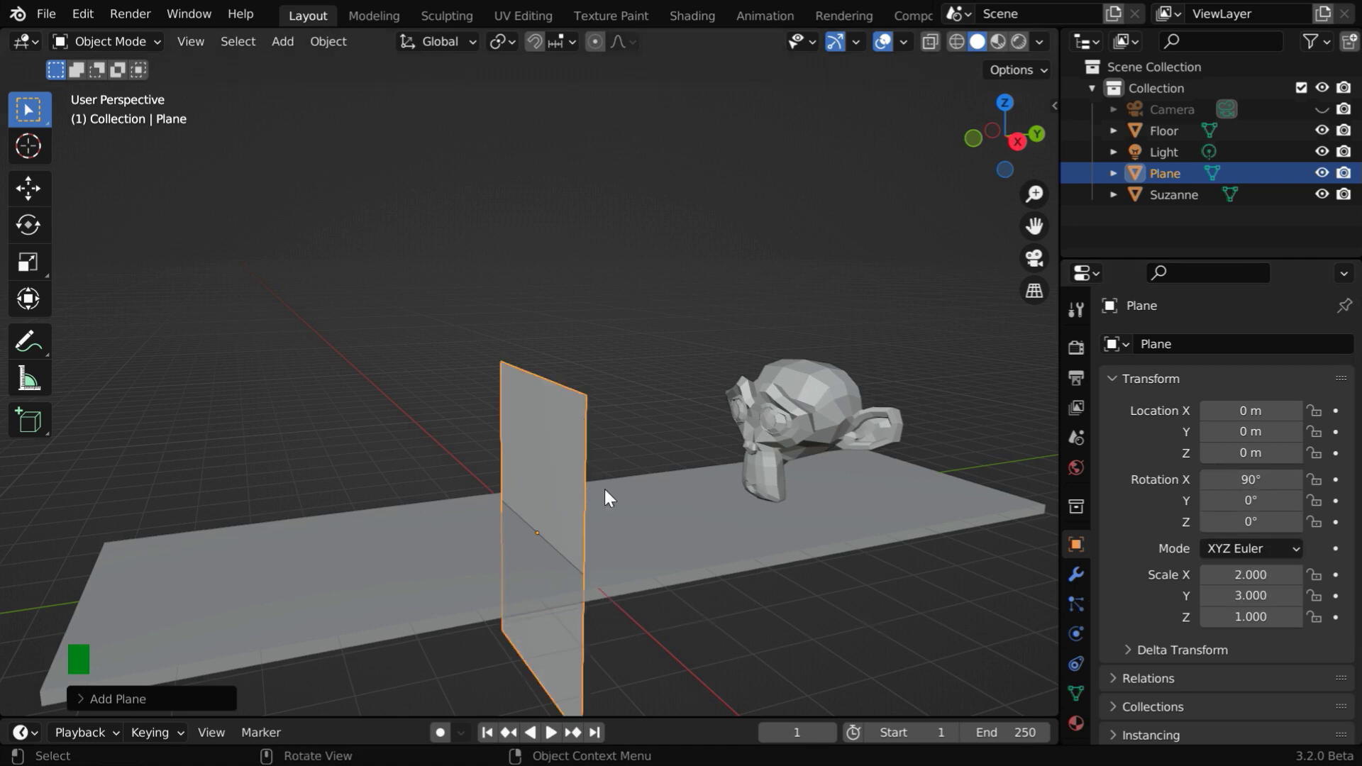
Raise the plane to Z 3 m and orbit the view to face it head-on.
click(1237, 454)
text(3)
key(Return)
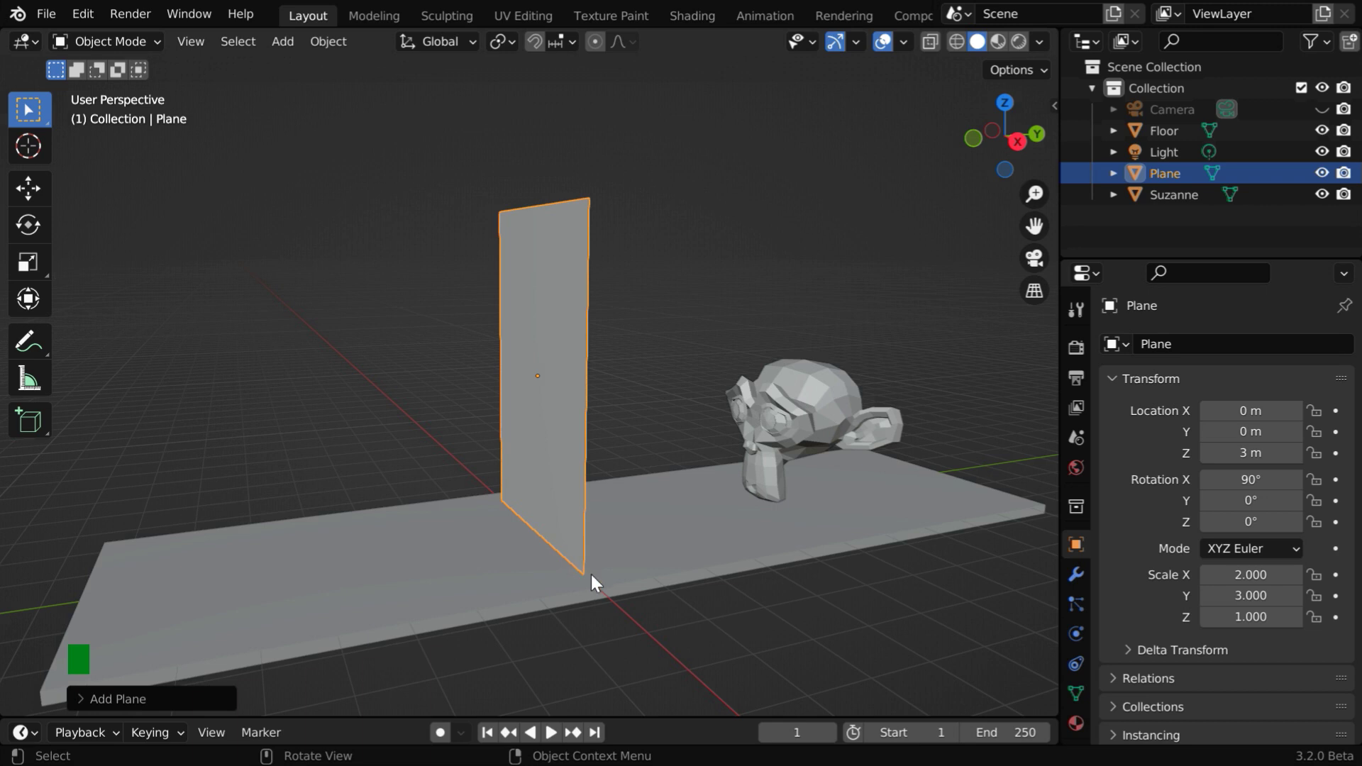
middle_drag(529, 495, 743, 497)
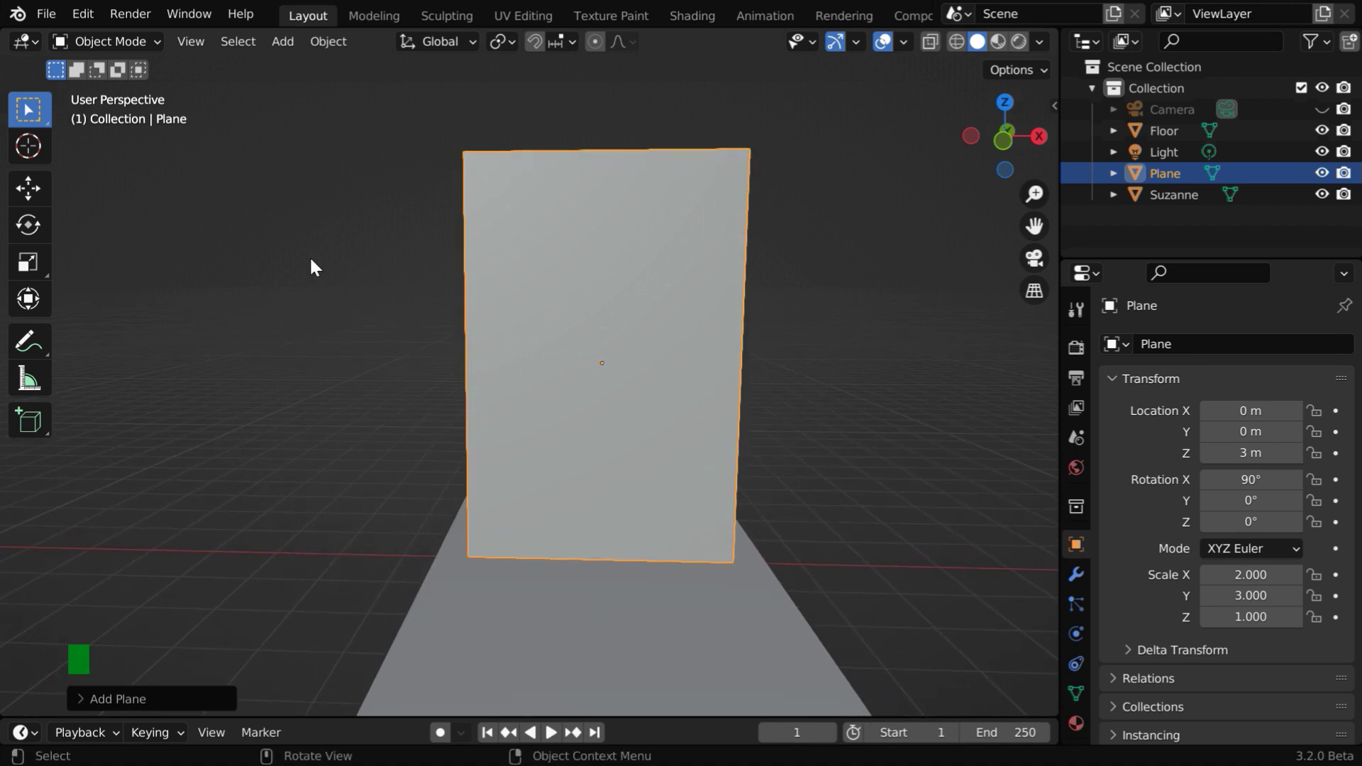
In Edit Mode, add a horizontal loop cut across the plane with 50 cuts.
click(141, 40)
click(132, 90)
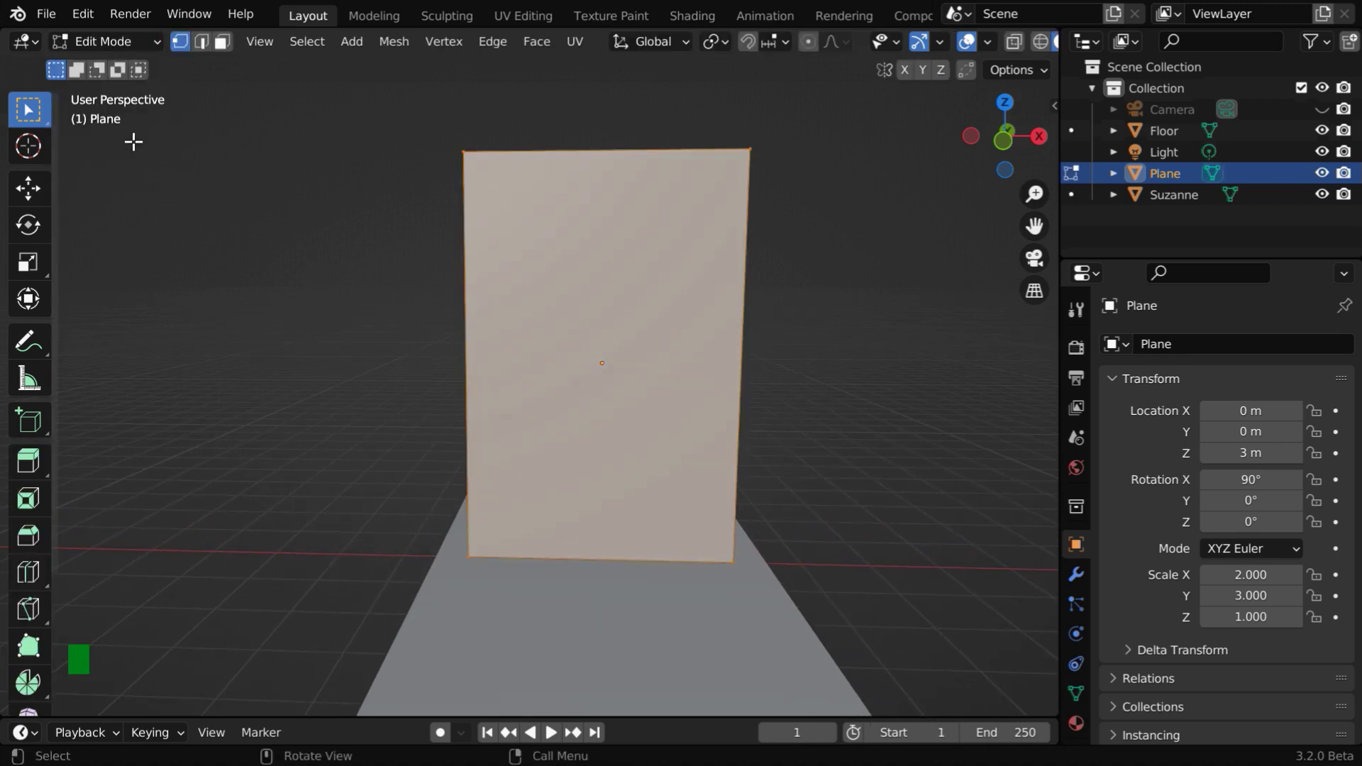
click(28, 571)
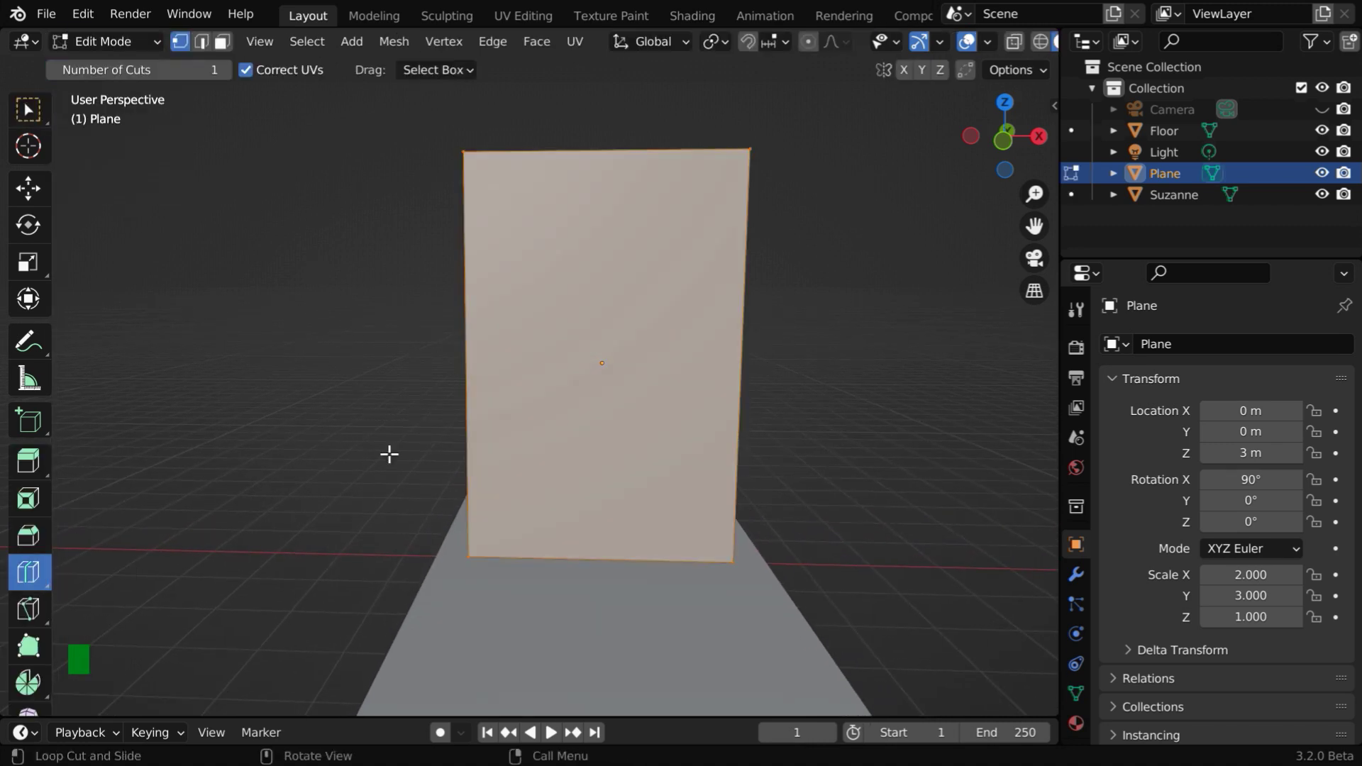
click(483, 355)
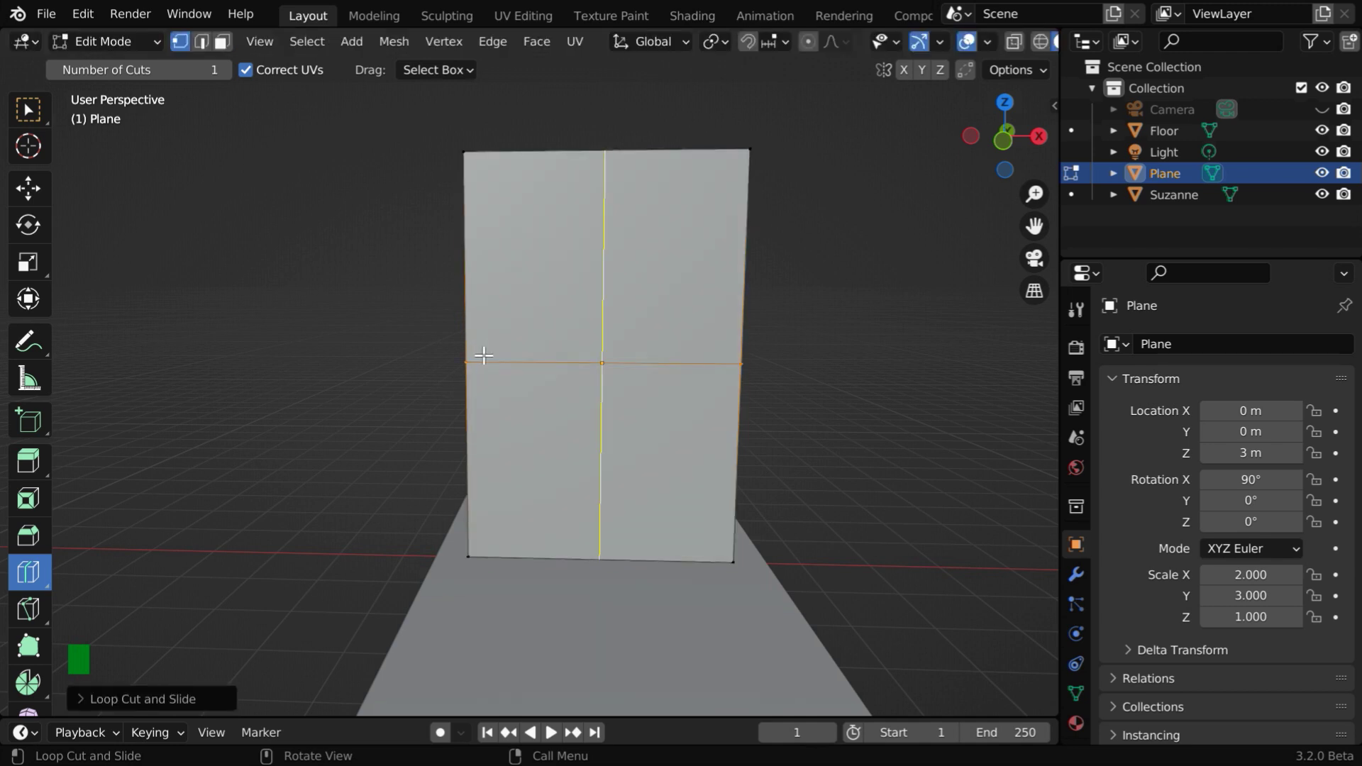
click(94, 699)
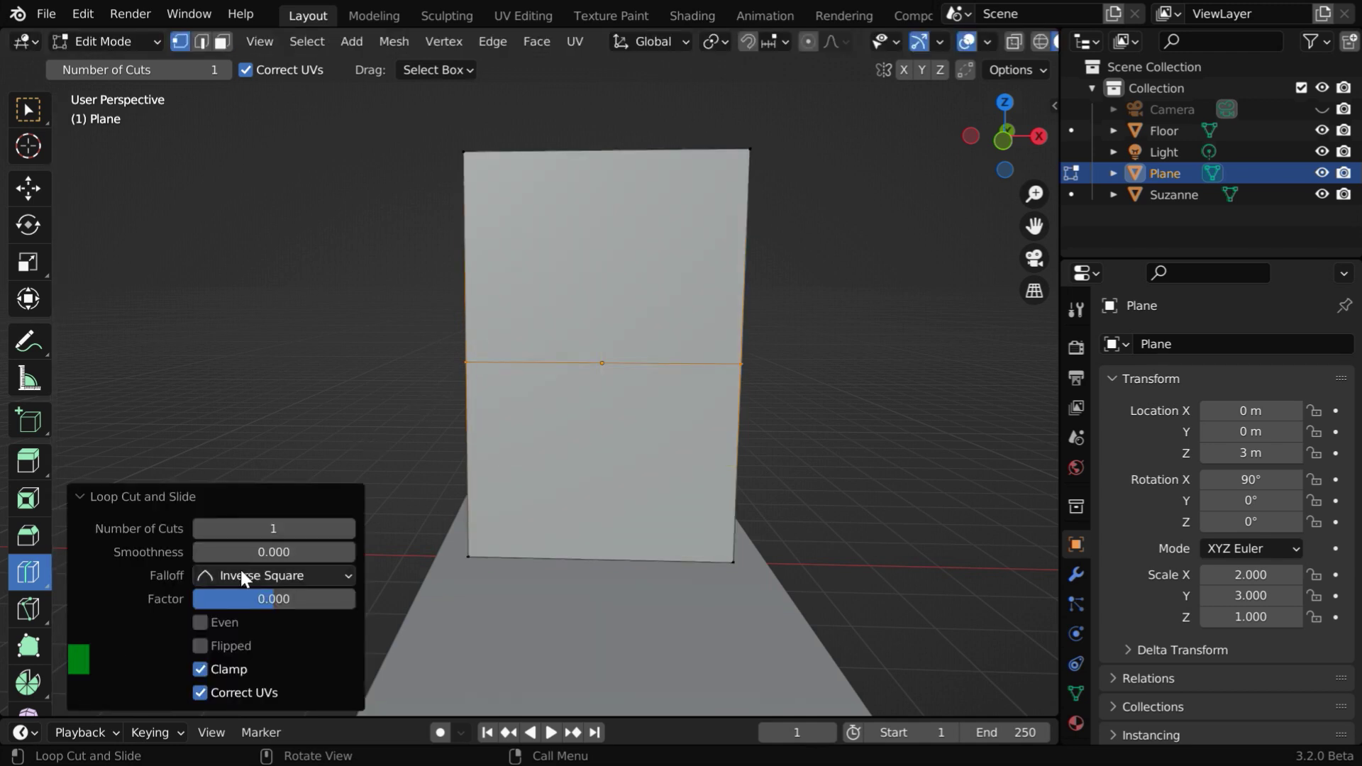
click(293, 530)
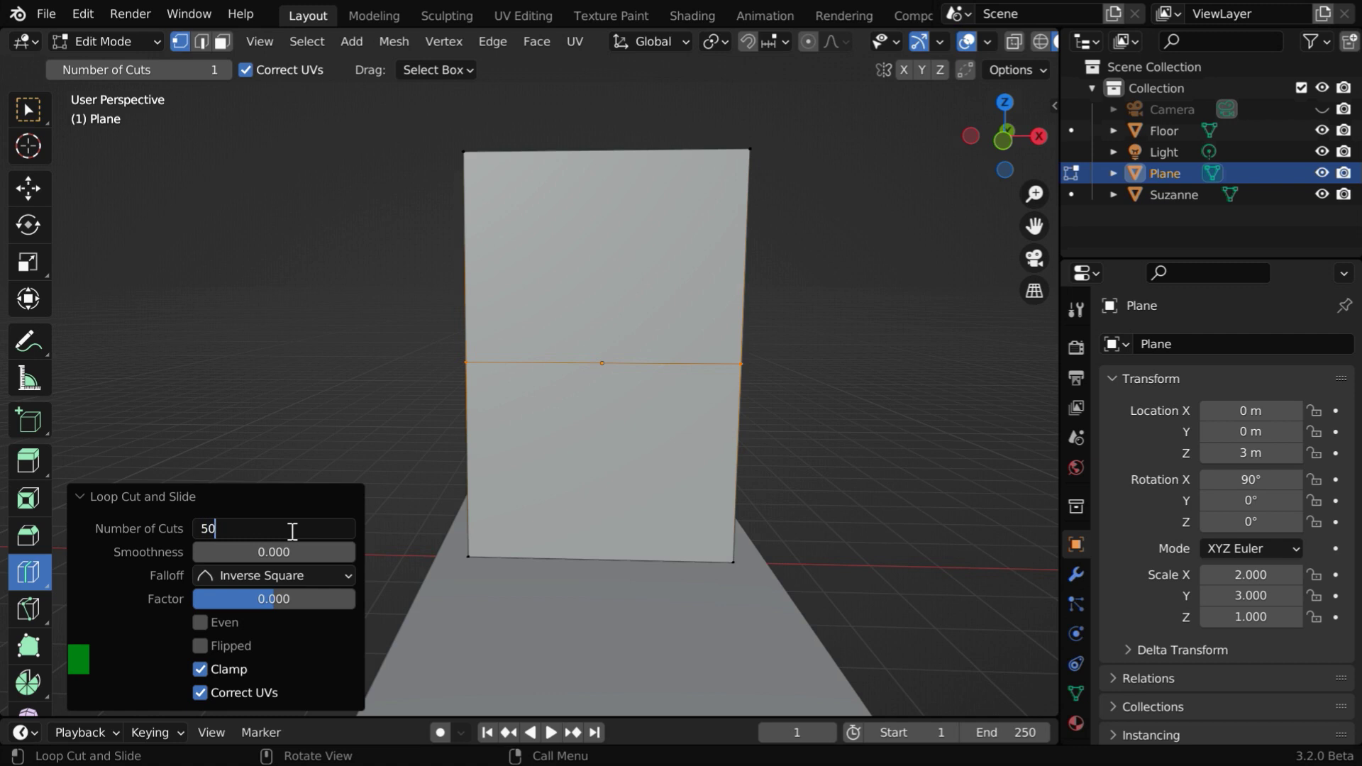
text(50)
key(Return)
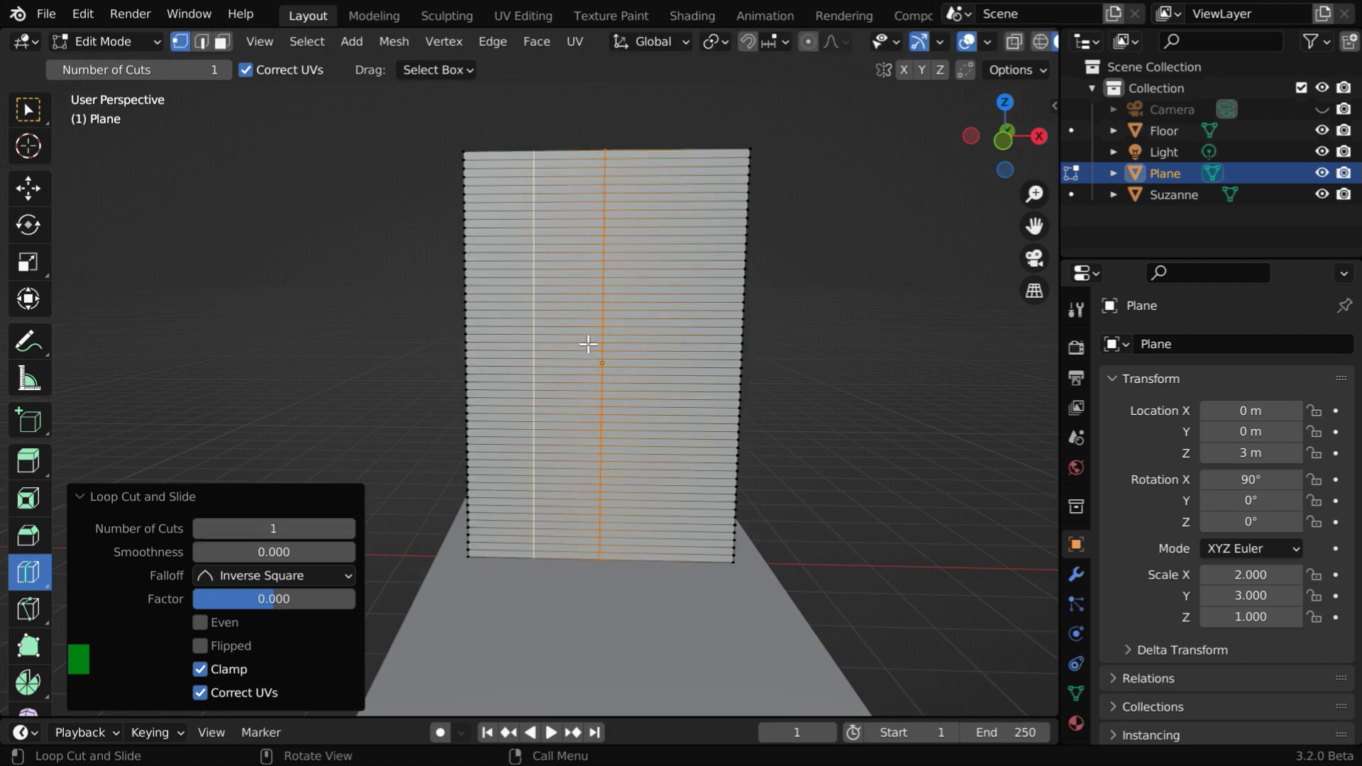
Add a vertical loop cut with 30 cuts.
click(326, 525)
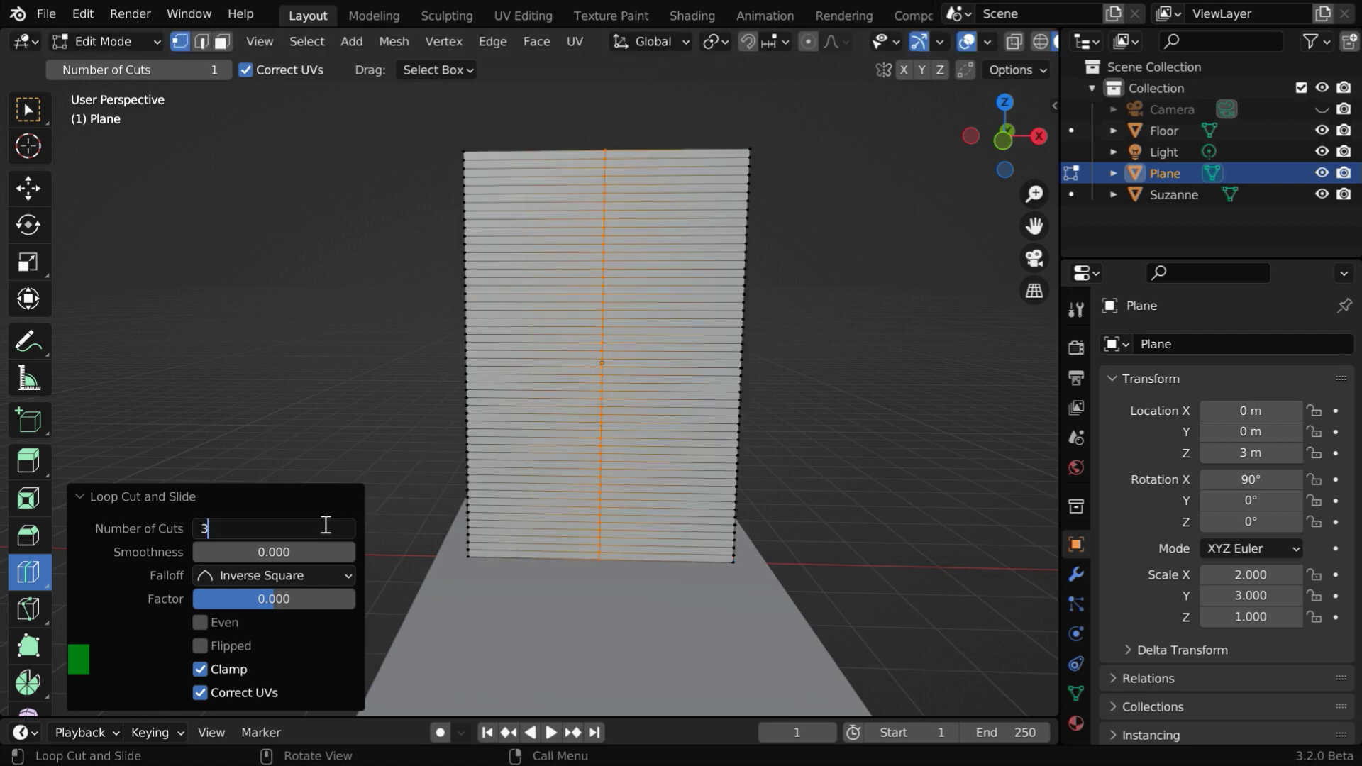
key(Return)
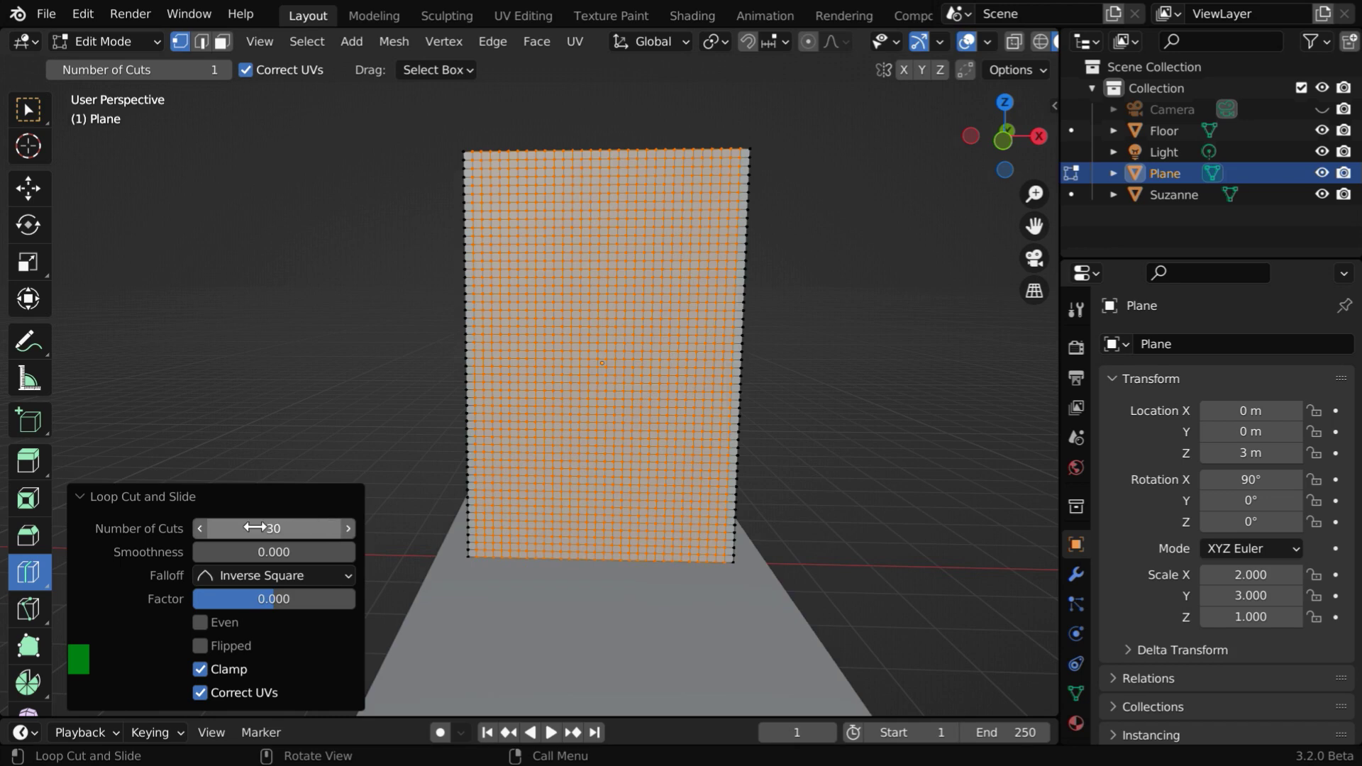
click(82, 498)
Deselect all, box-select the plane's top edge vertices, then frame and zoom out around them.
click(29, 109)
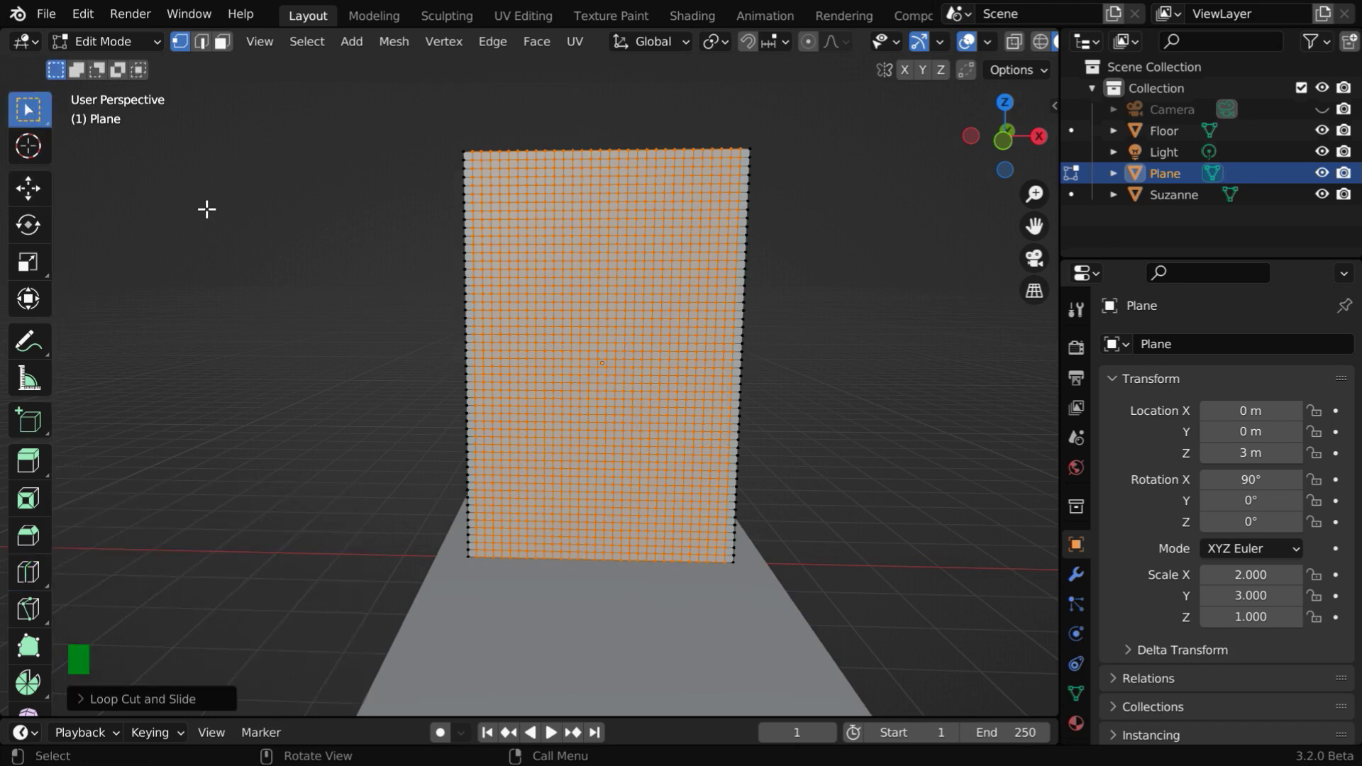
click(383, 254)
drag(424, 114, 799, 154)
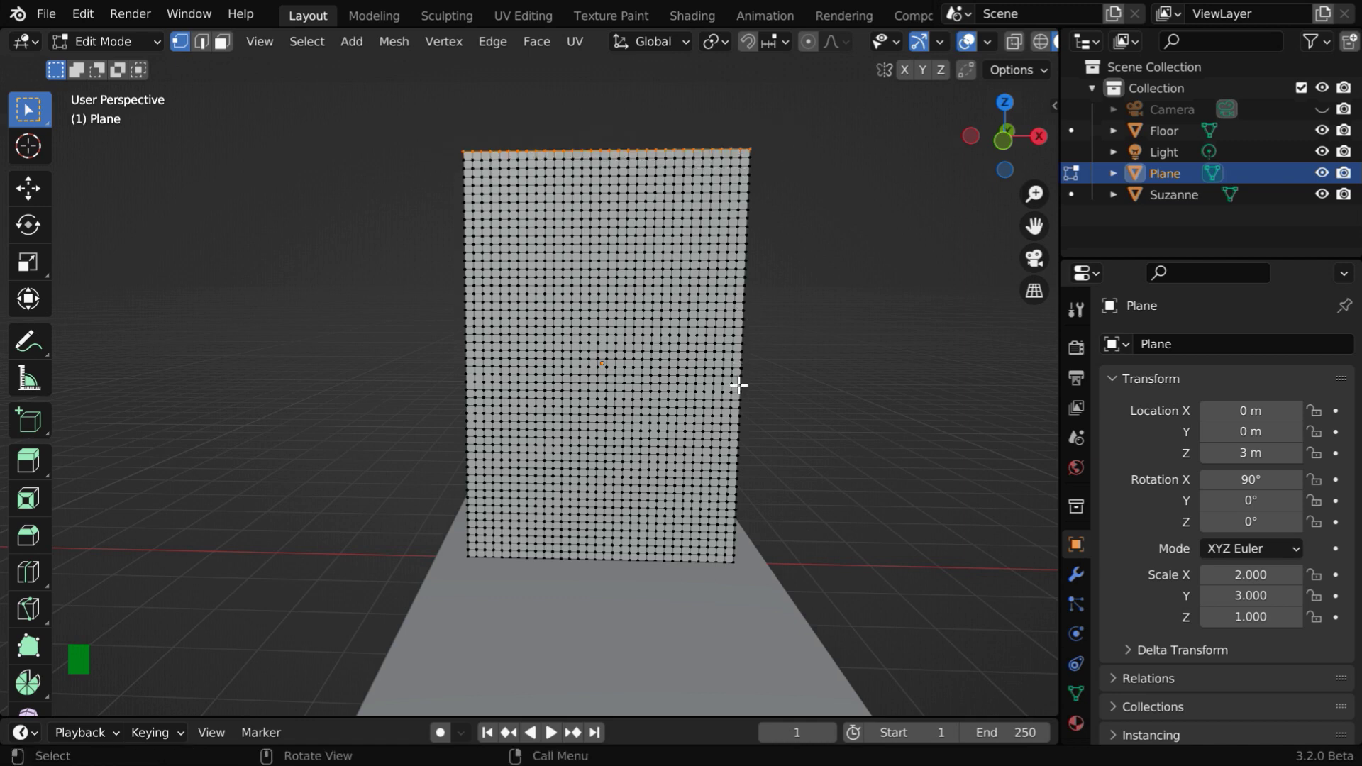
key(KP_Decimal)
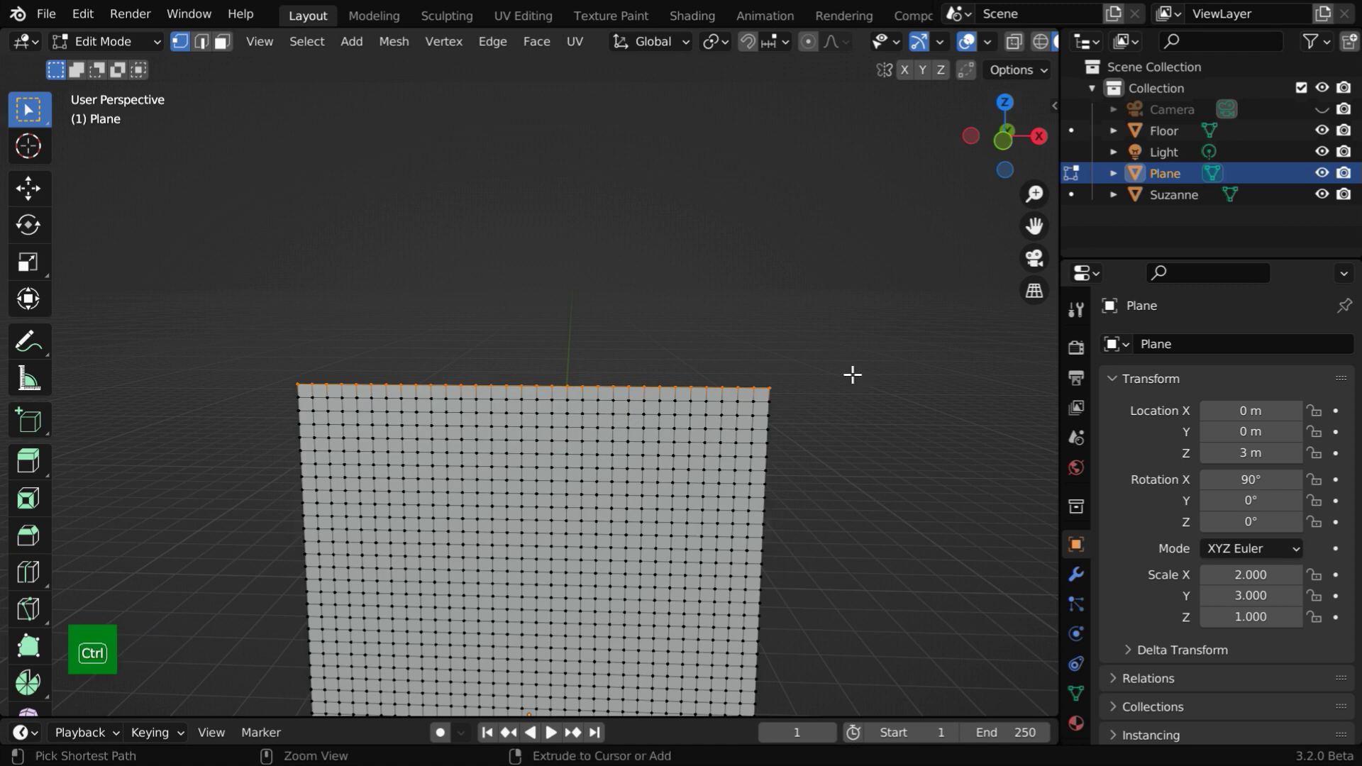
ctrl+middle_drag(836, 368, 757, 395)
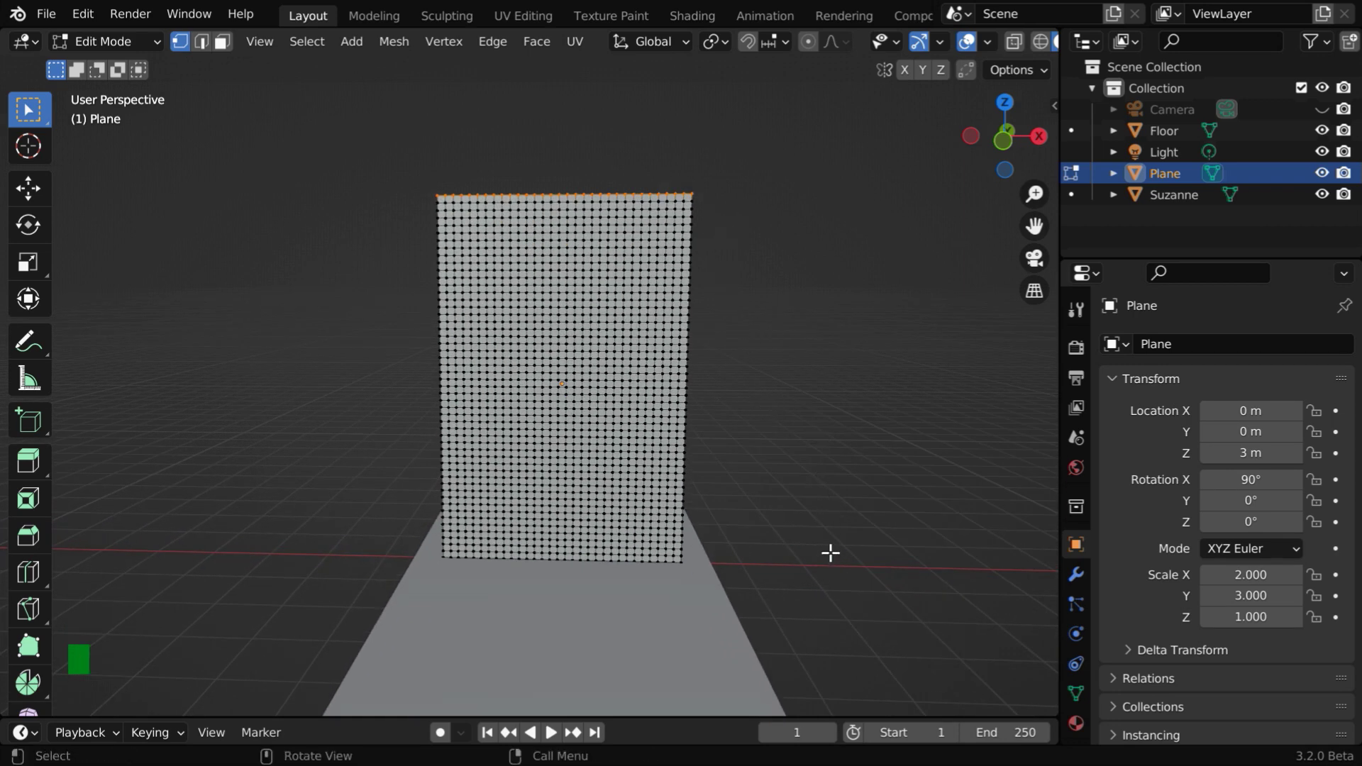
Add a new vertex group to the plane and name it 'Pin Group'.
click(1076, 692)
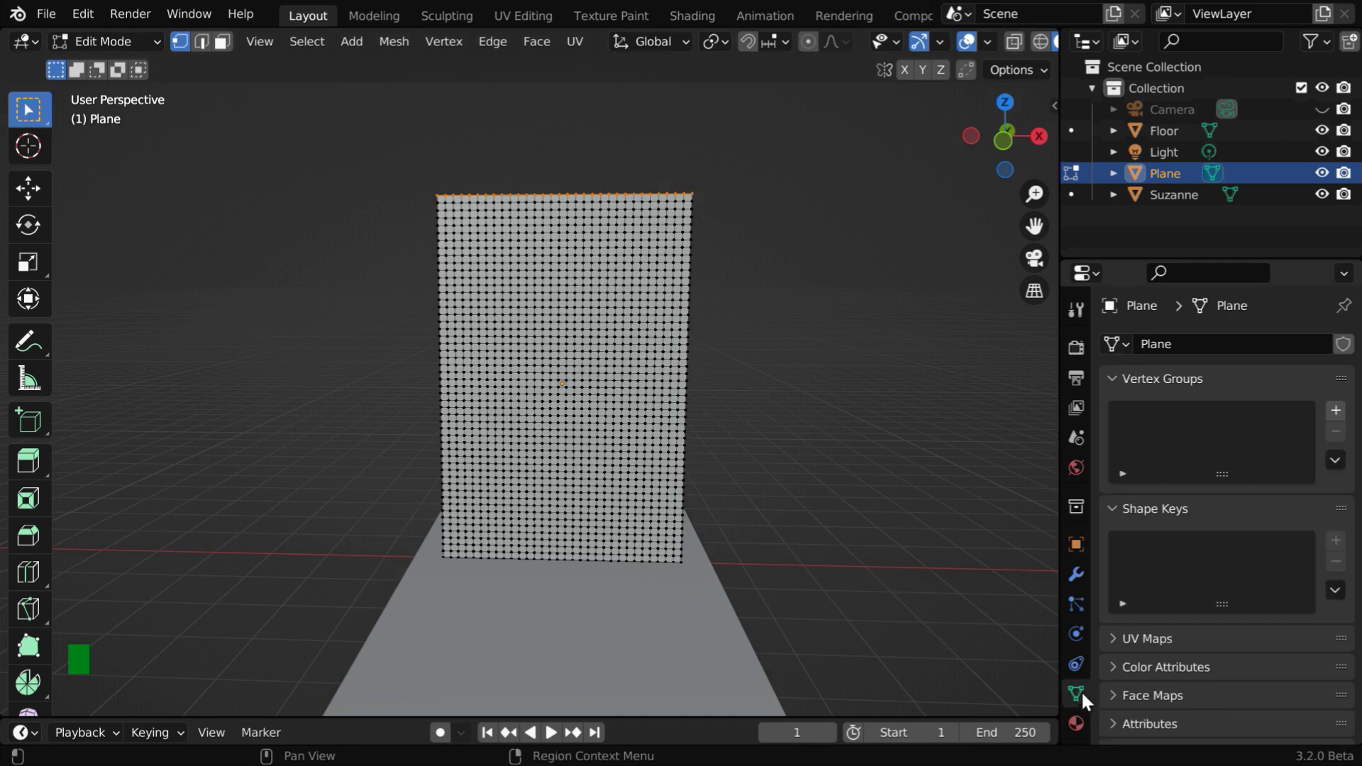
click(1336, 411)
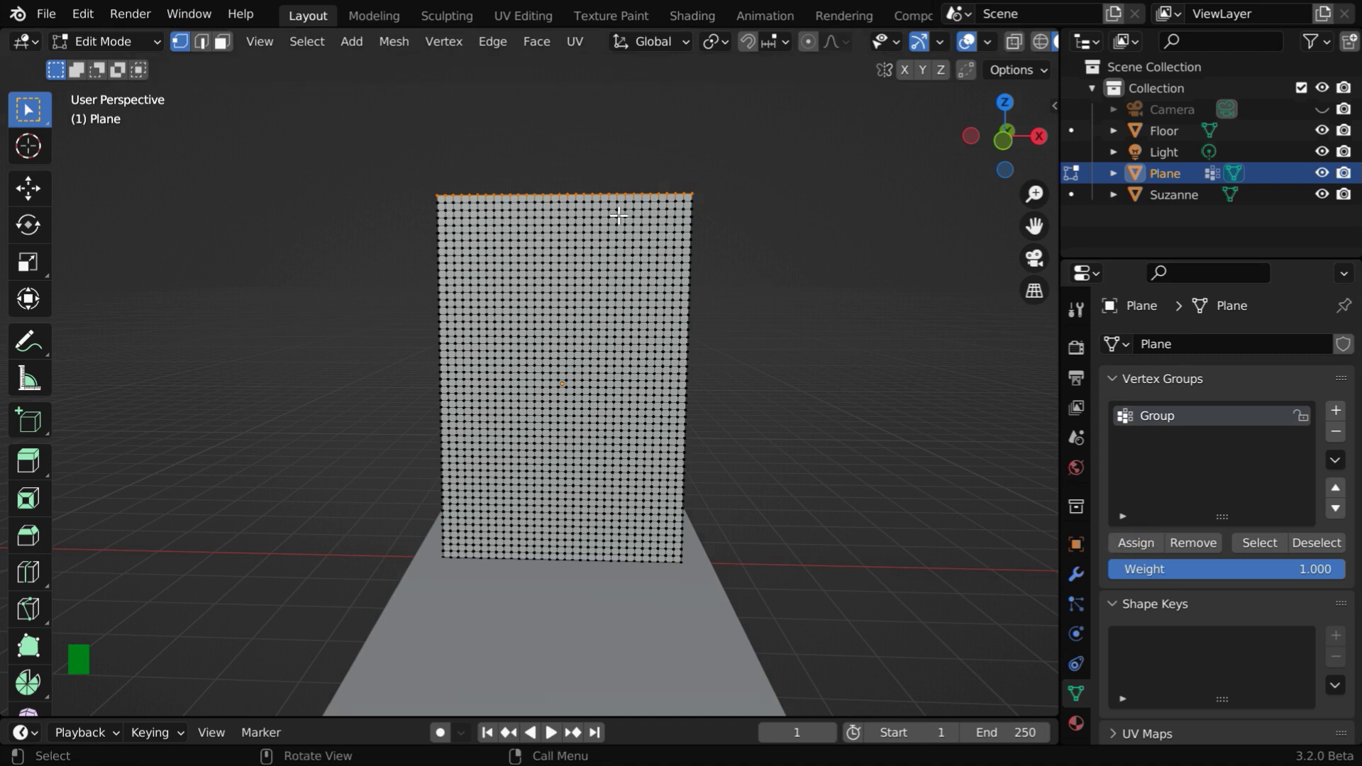
double_click(1162, 416)
key(Home)
text(Pin)
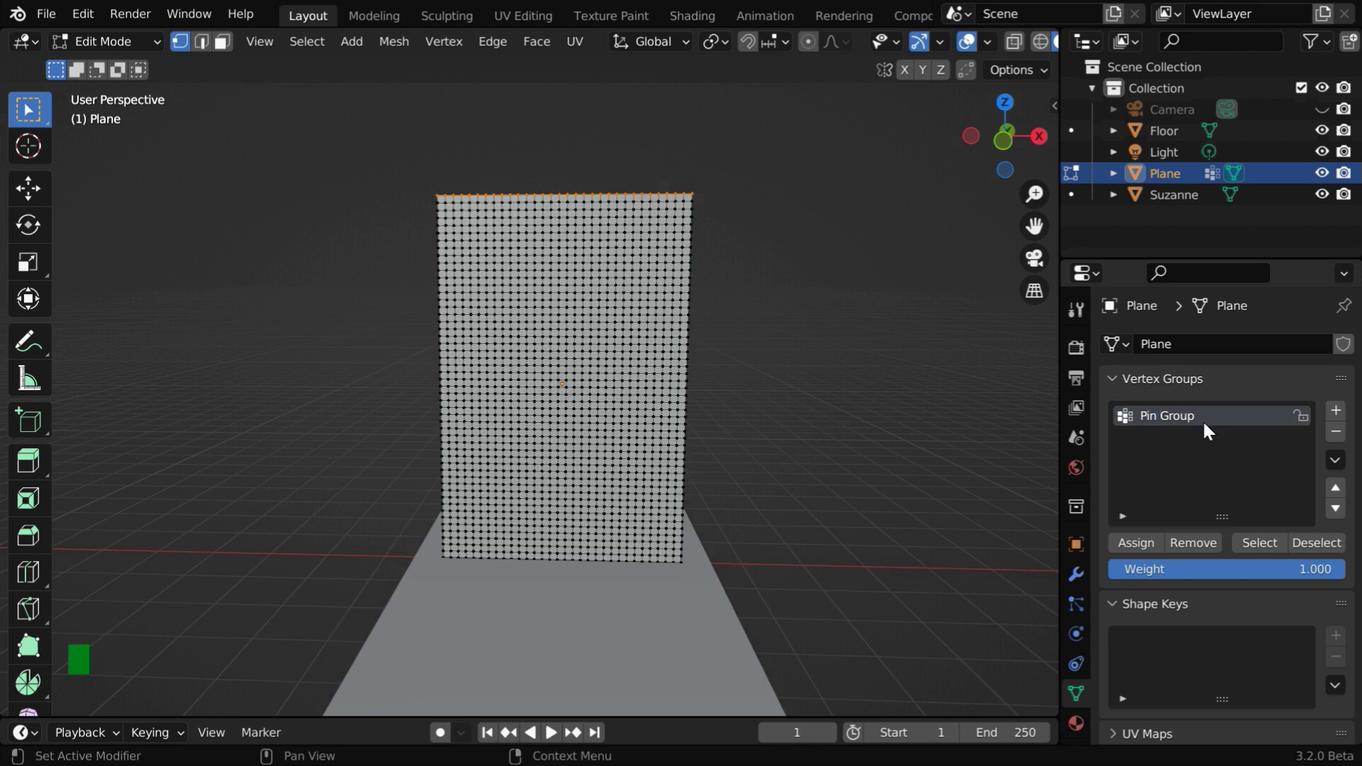
Return to Object Mode and orbit to see the plane, floor and Suzanne.
click(126, 42)
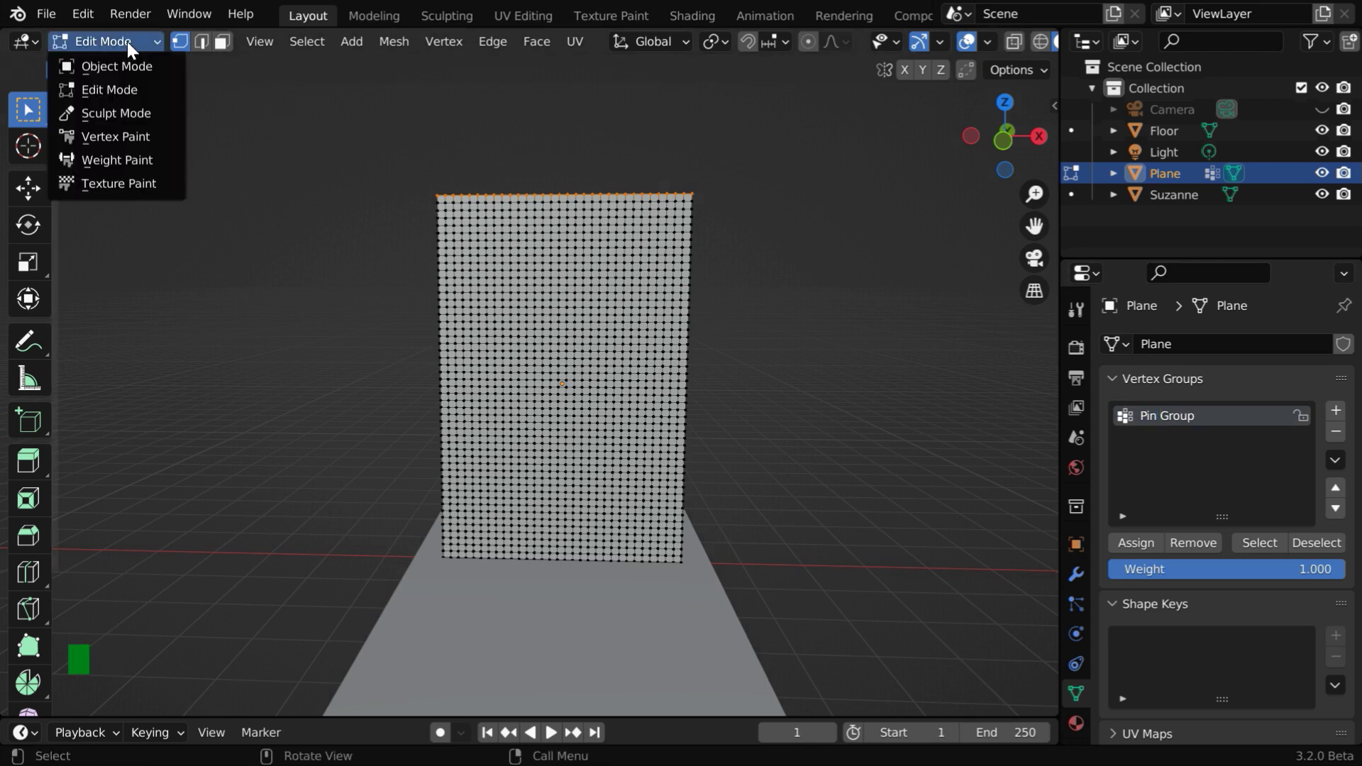
click(133, 69)
middle_drag(820, 541, 750, 589)
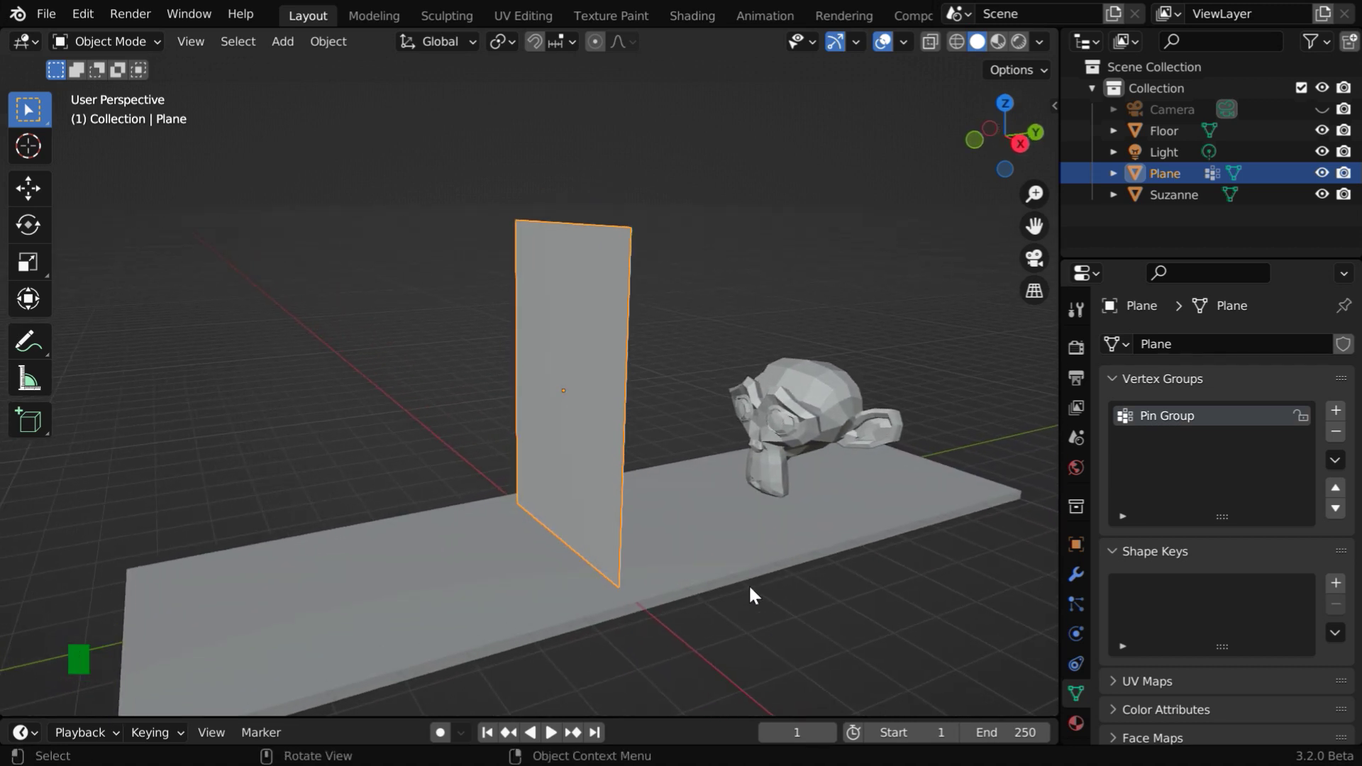
Add Cloth physics to the Plane in the Physics properties.
click(1073, 636)
click(1182, 389)
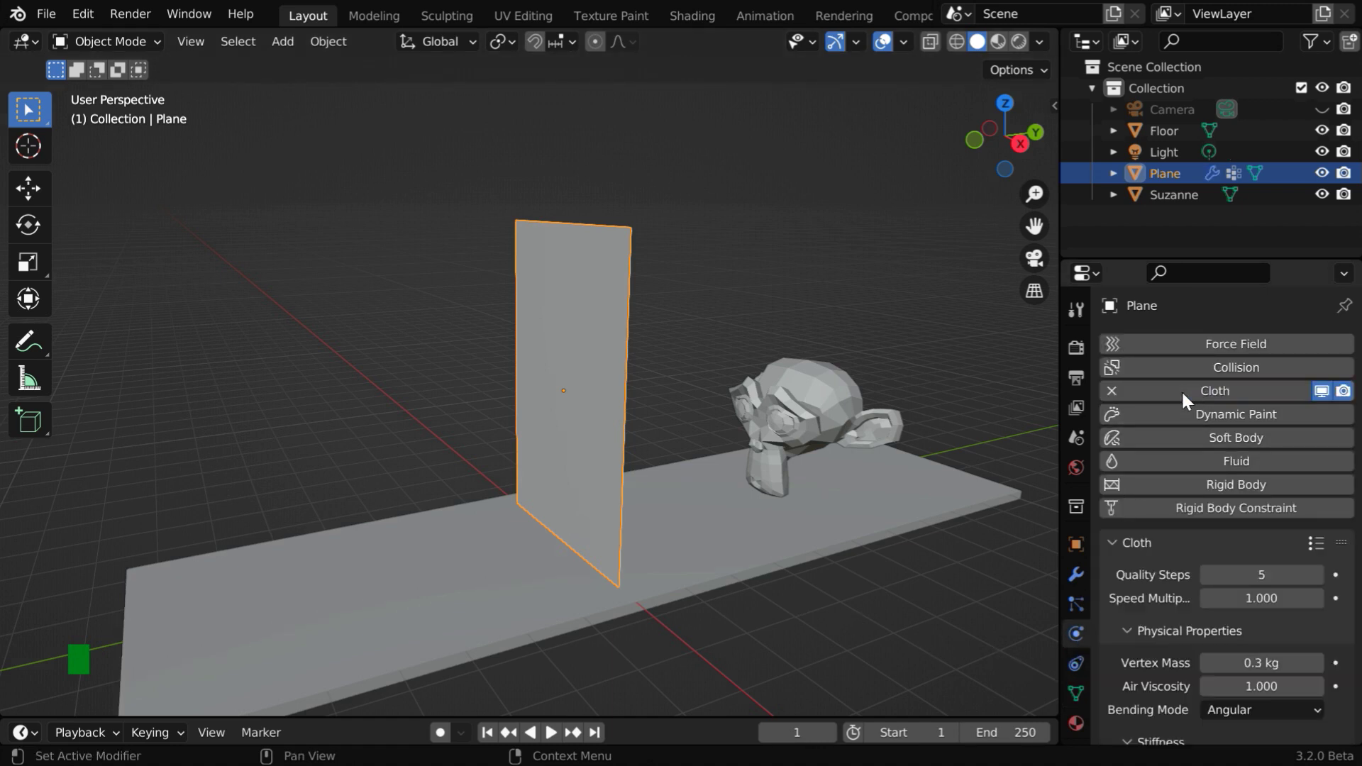
scroll(1146, 586, down, 7)
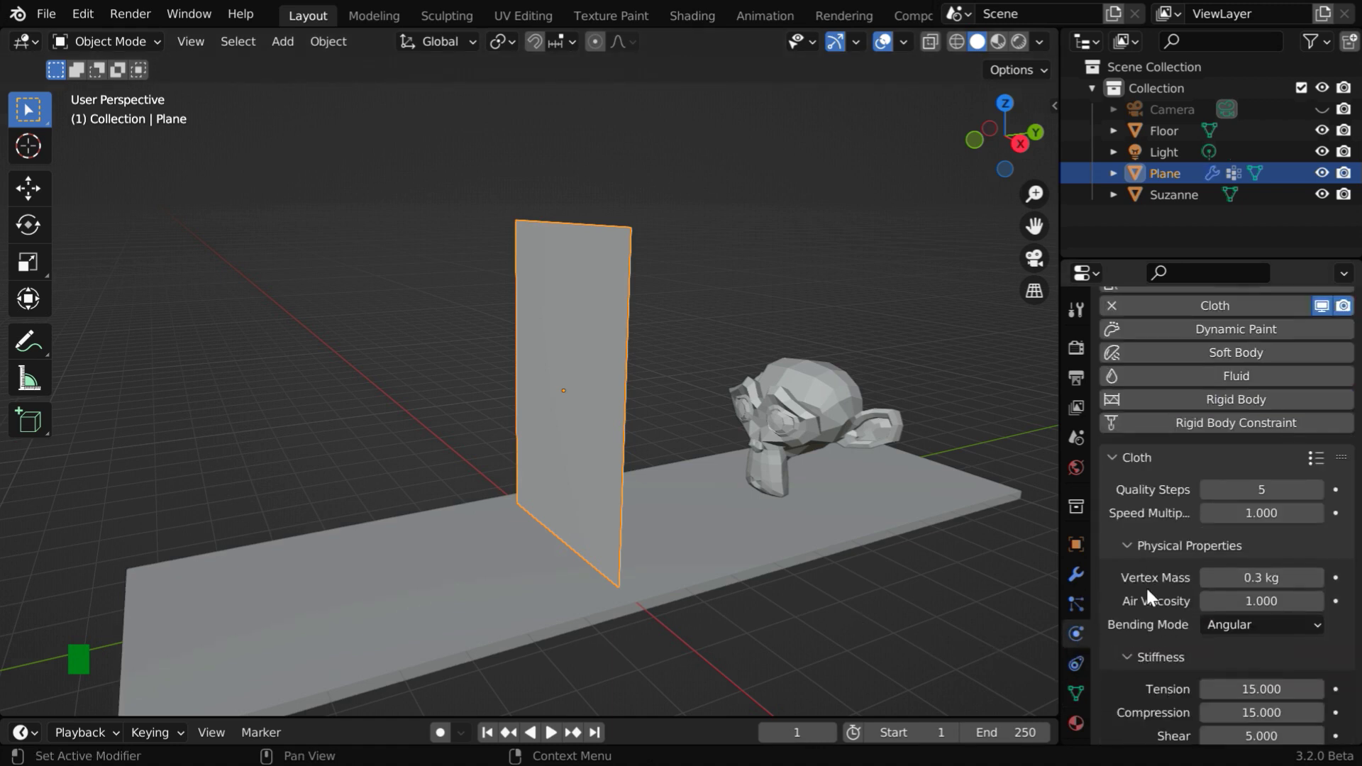
scroll(1146, 586, up, 4)
scroll(1145, 584, up, 3)
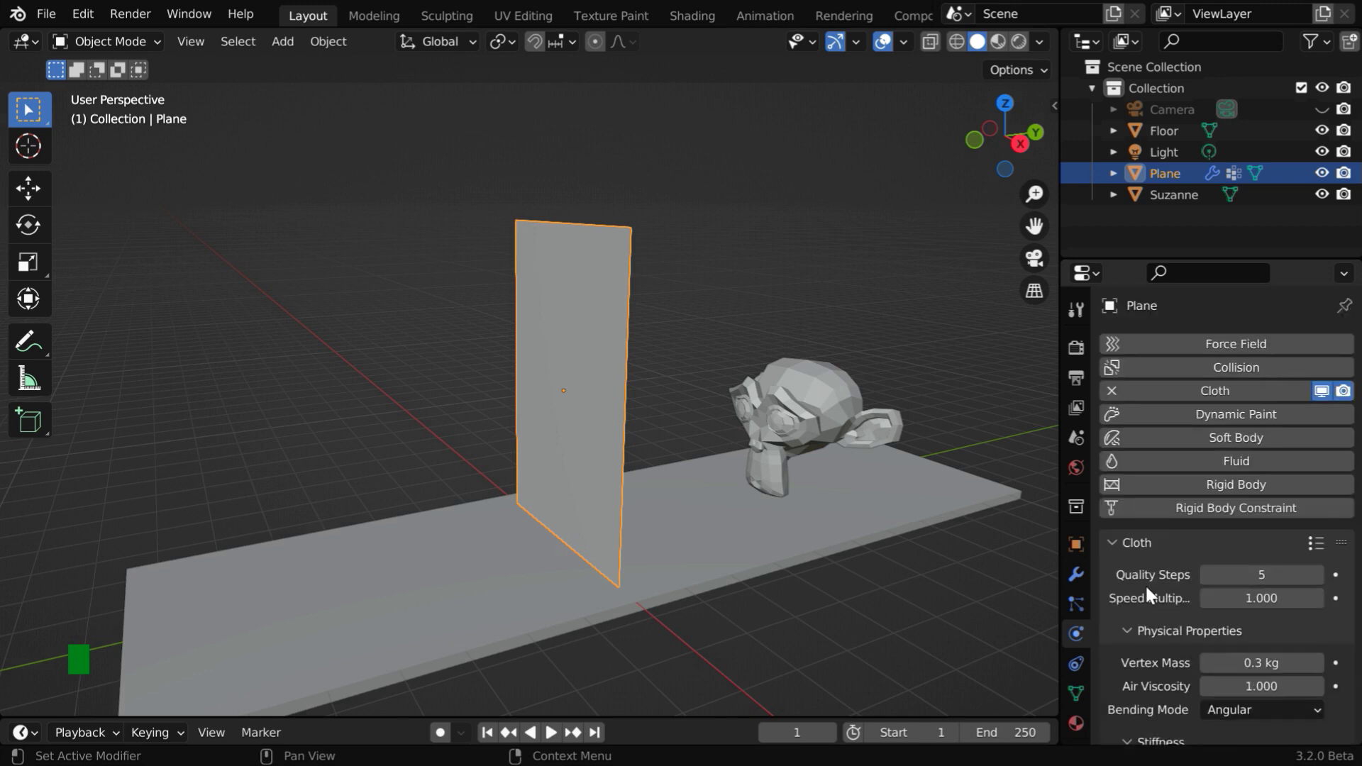
Play the cloth simulation as a test, stop it, and return to frame 1.
click(701, 674)
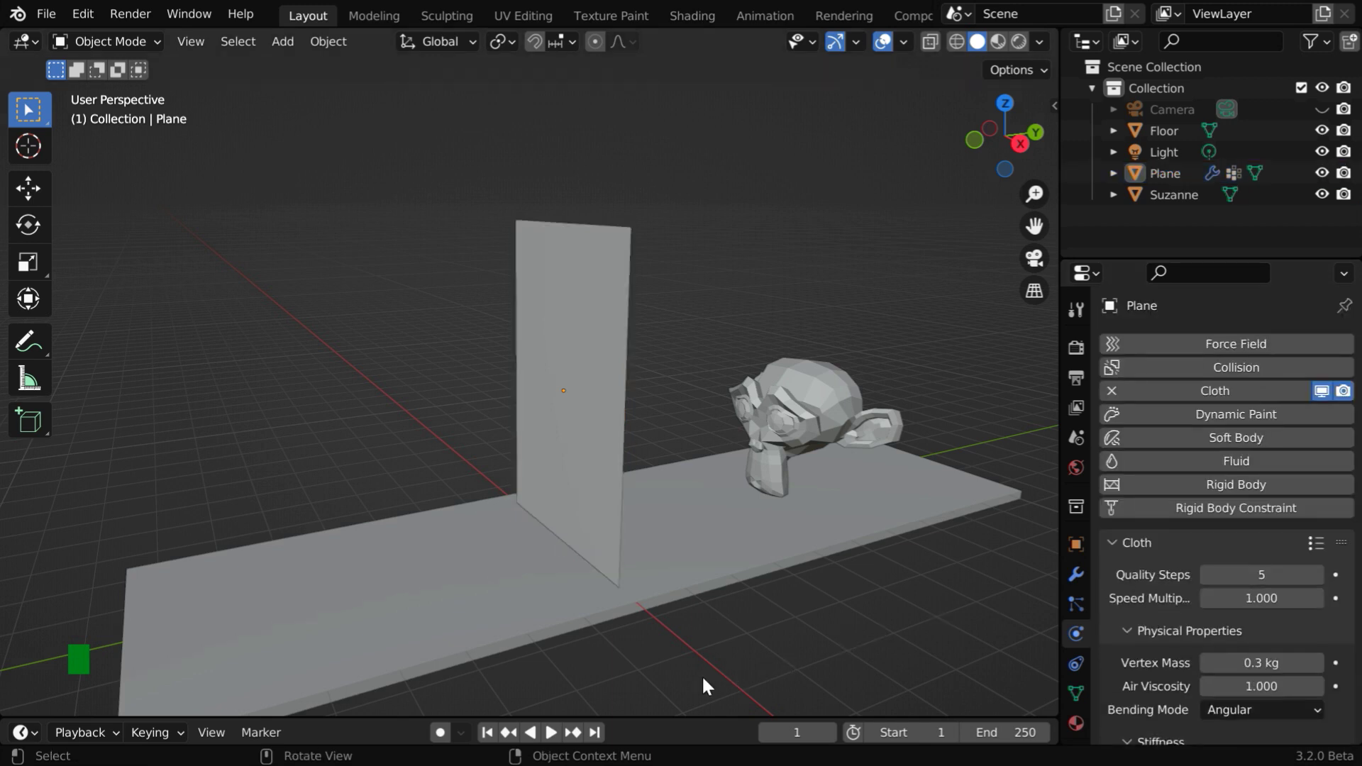
click(551, 733)
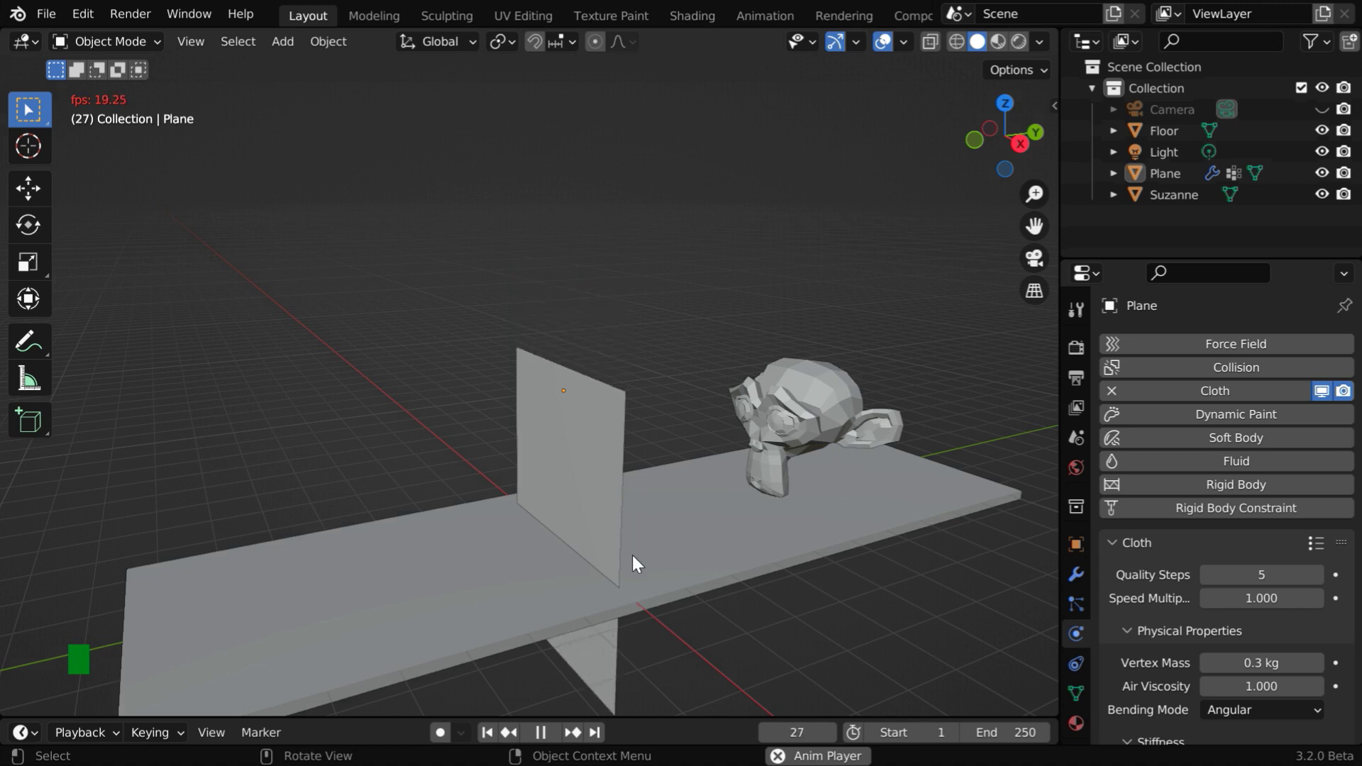
click(547, 729)
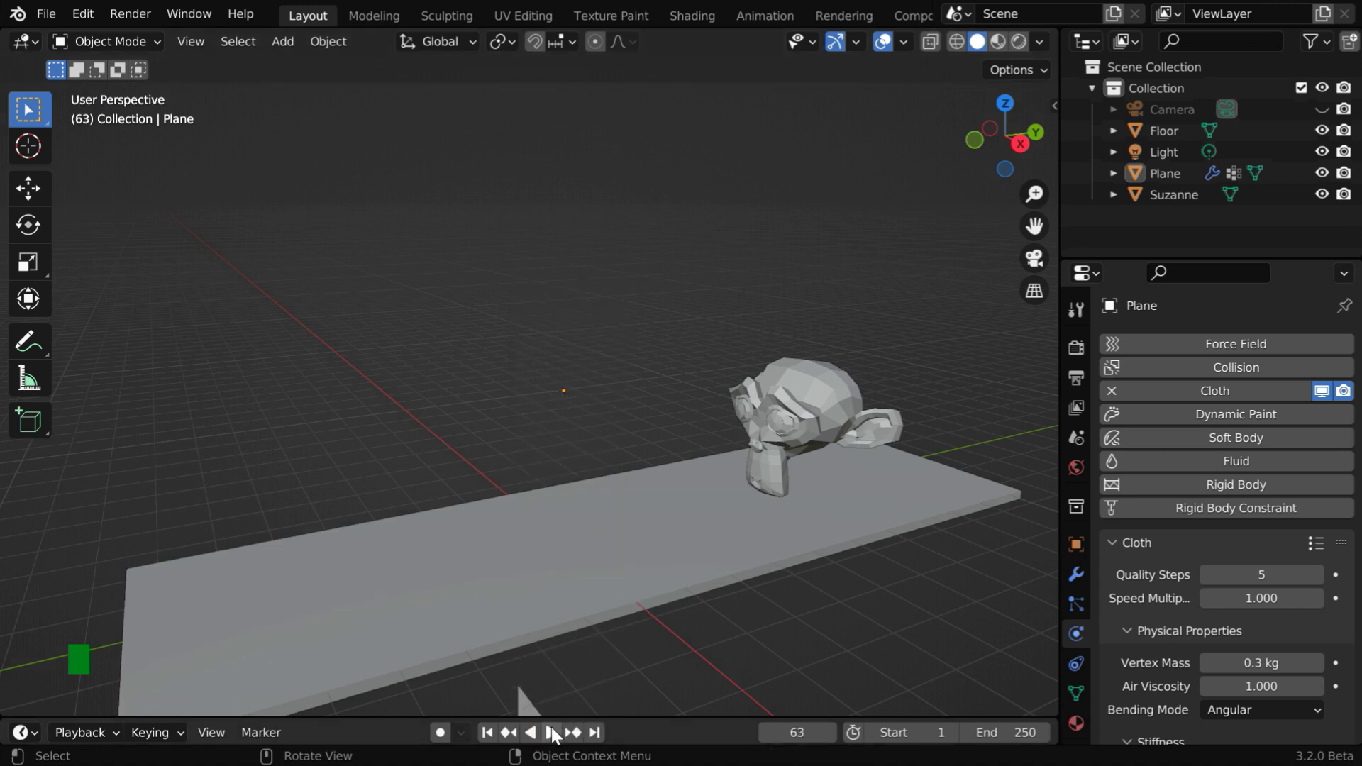
click(490, 732)
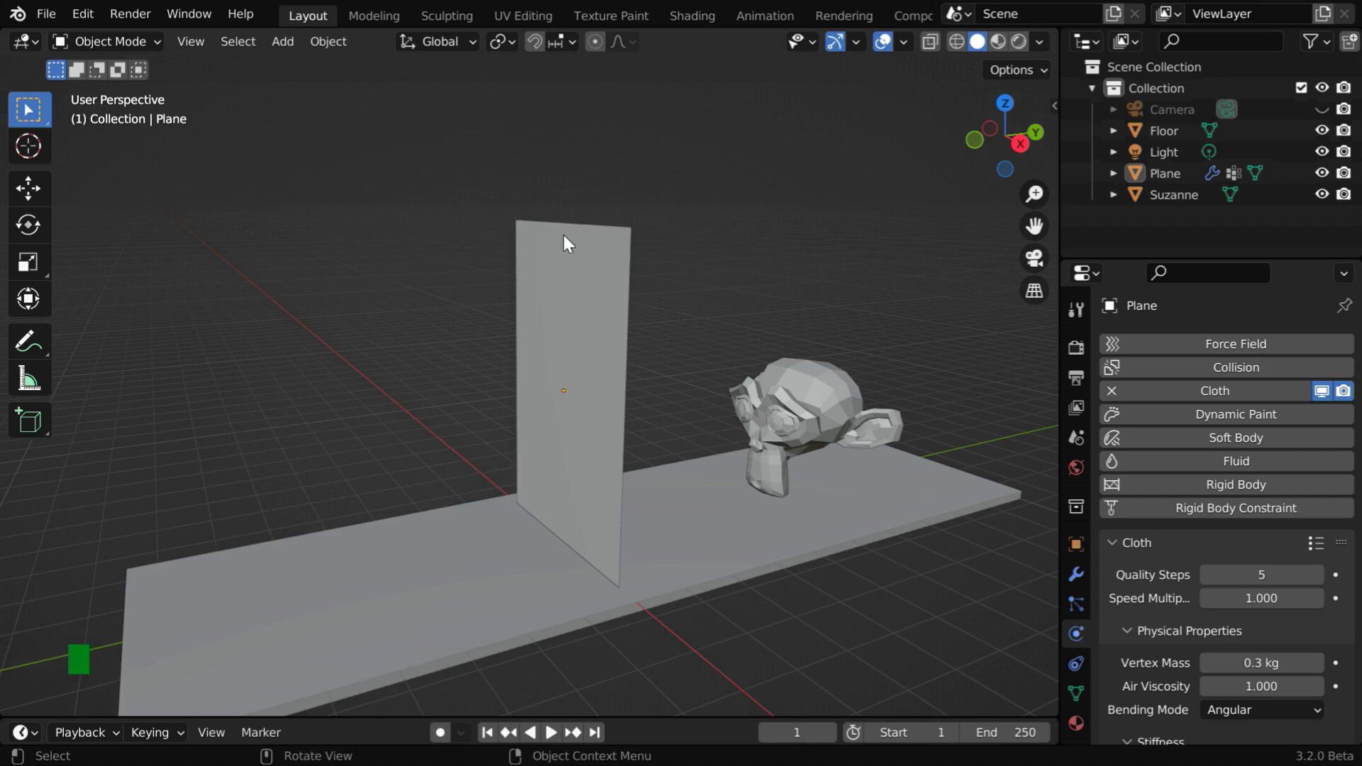
Set the cloth's Shape Pin Group to the 'Pin Group' vertex group.
scroll(1151, 607, down, 10)
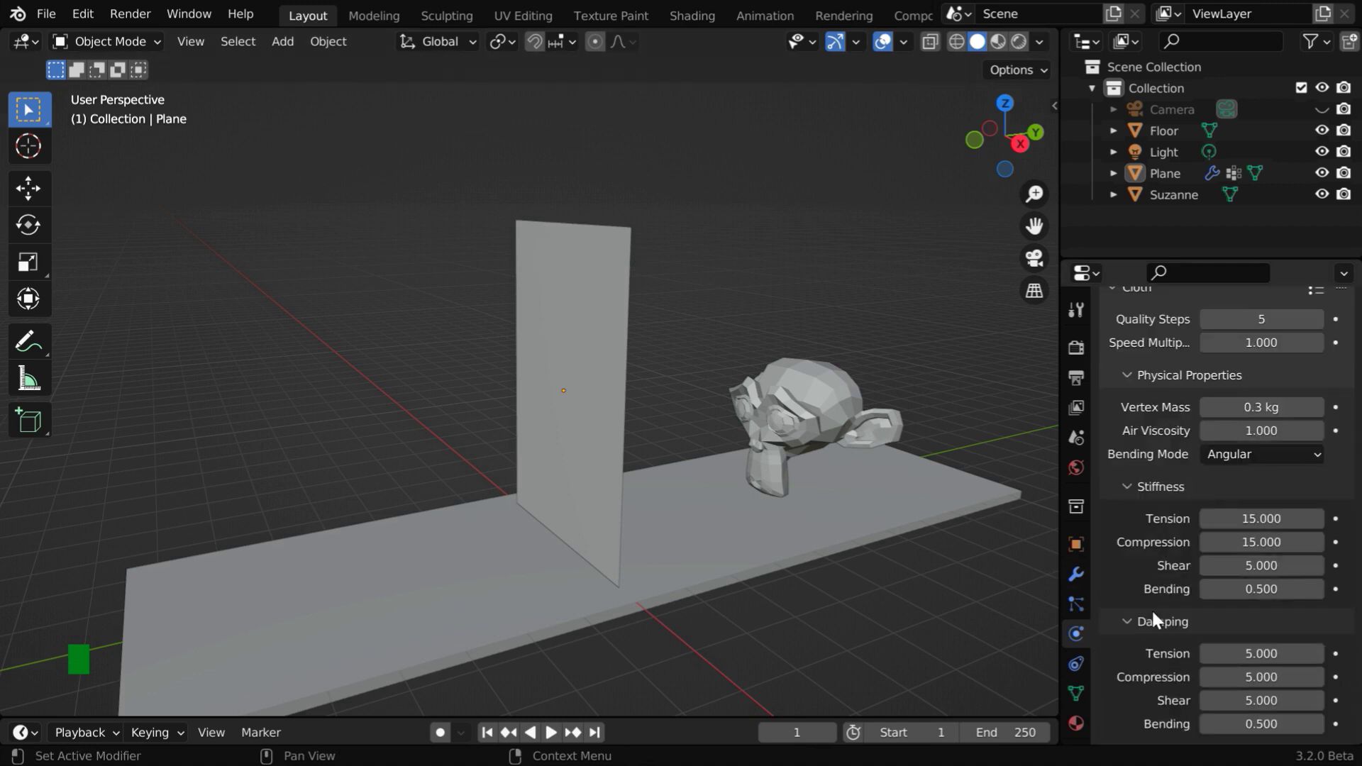
scroll(1151, 609, down, 15)
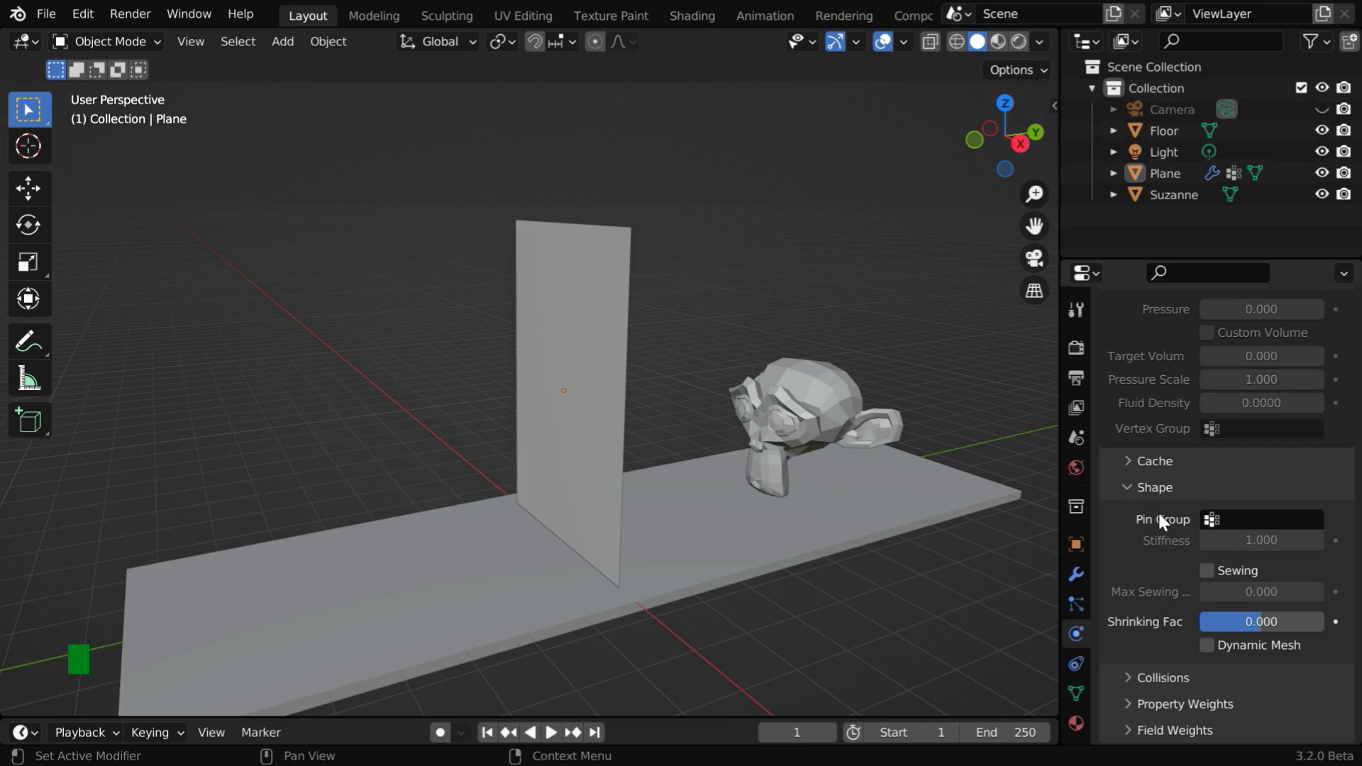
click(1214, 523)
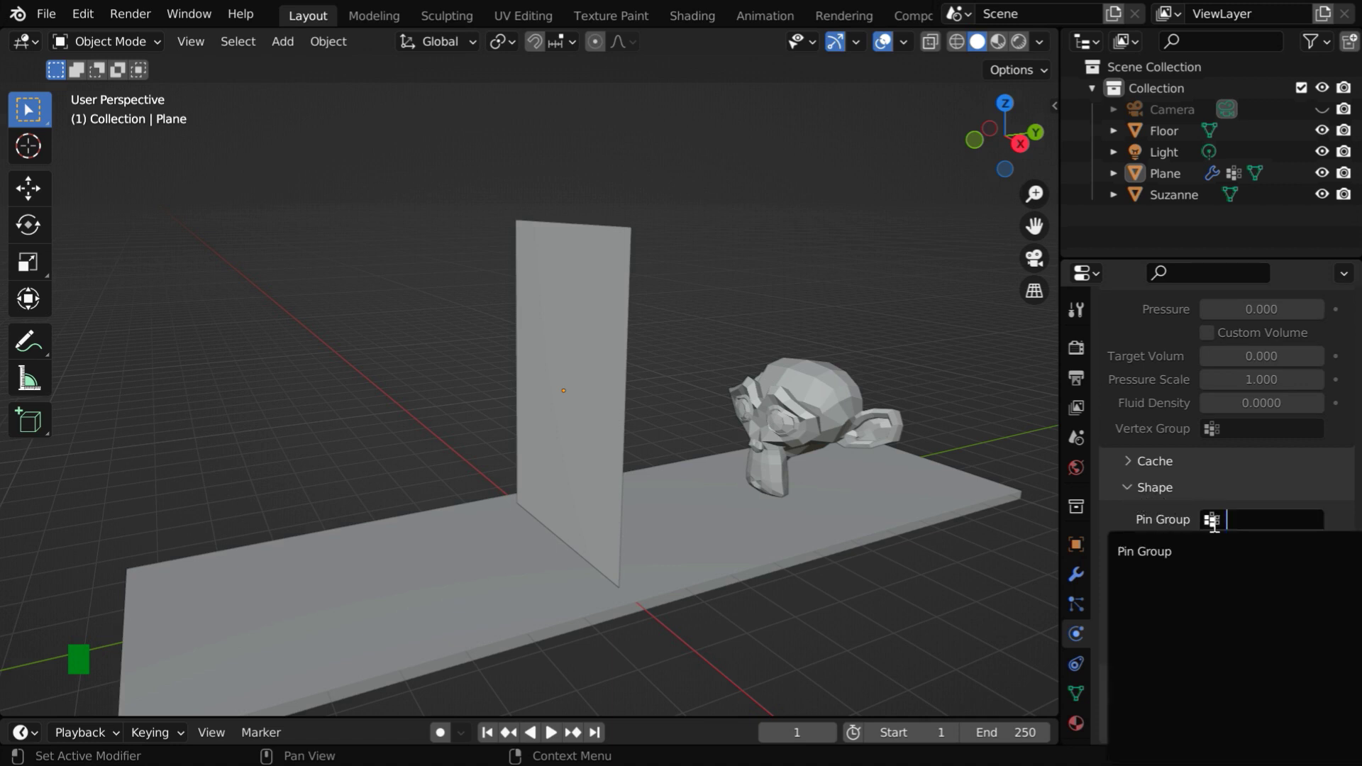
click(1167, 551)
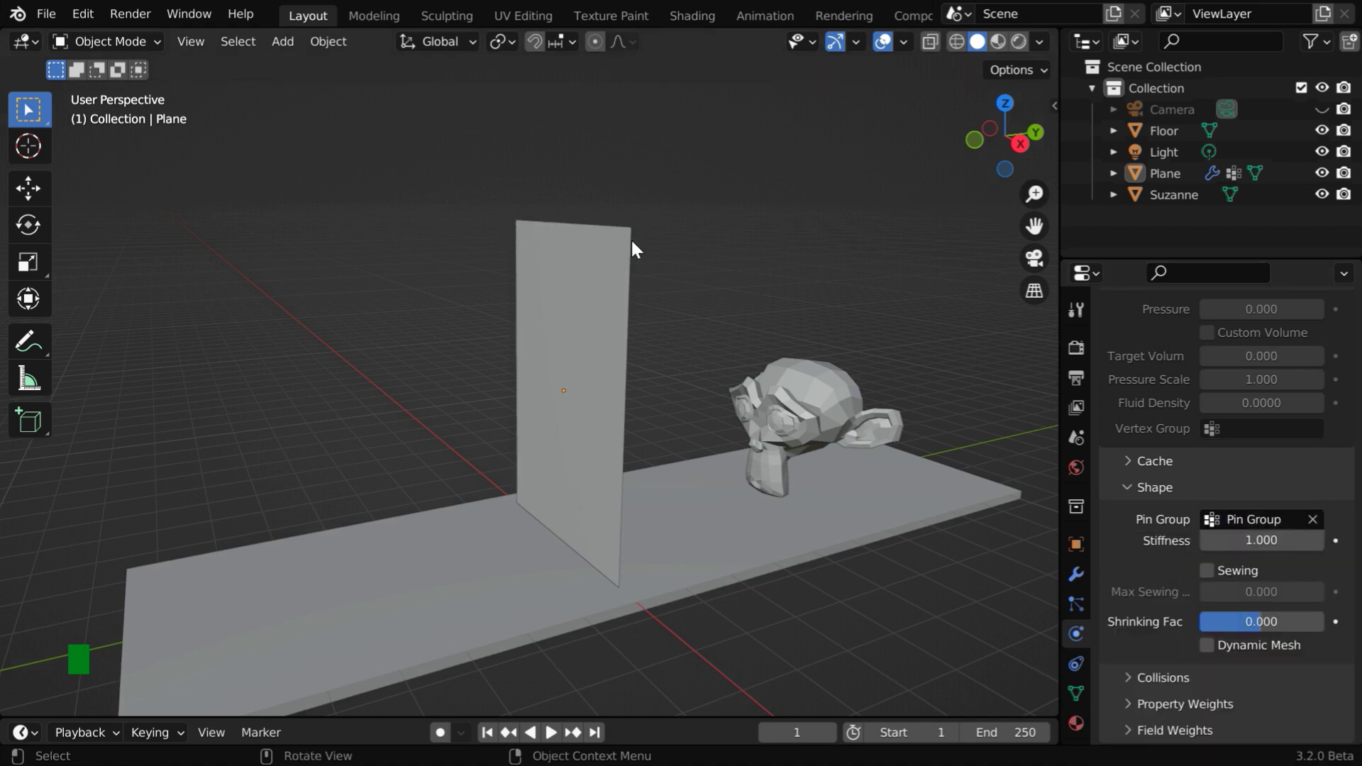
Replay the simulation to check the pinning, then go back to frame 1.
click(550, 732)
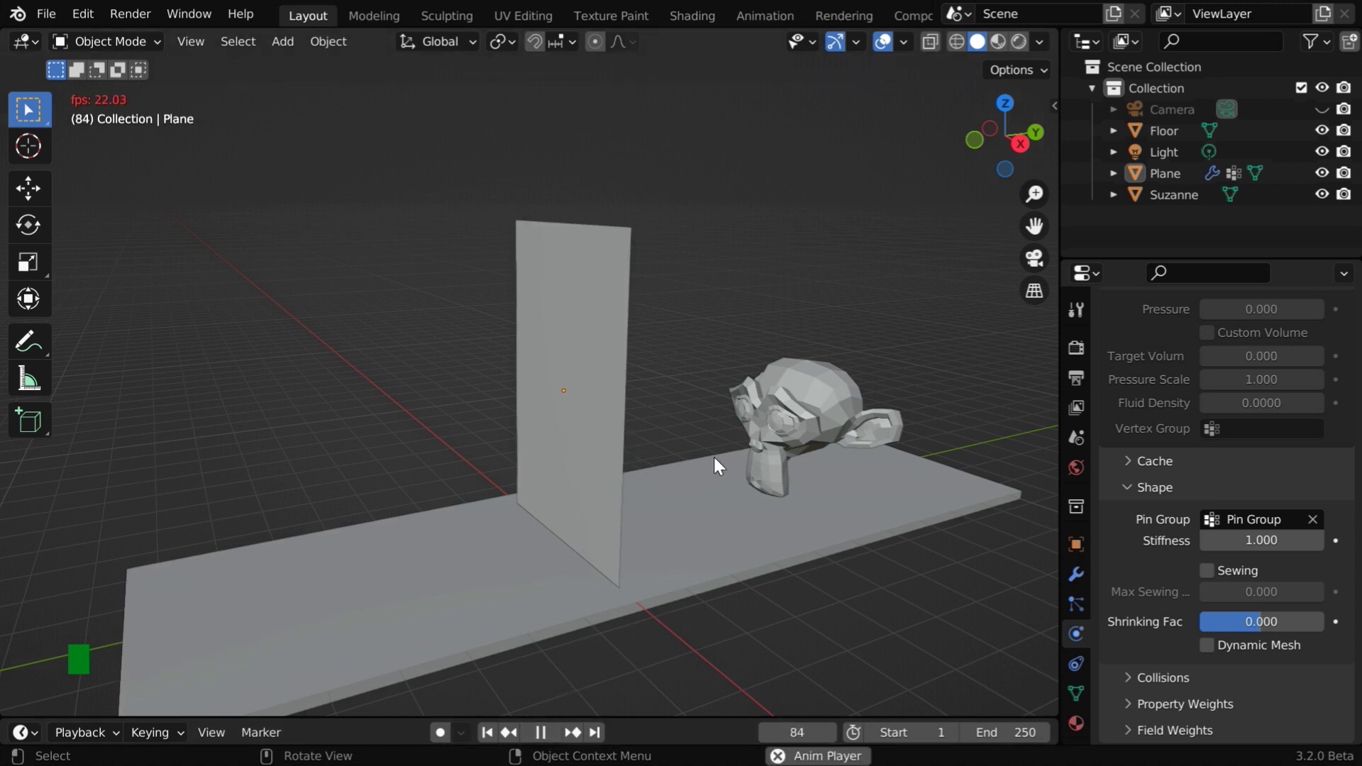
click(547, 731)
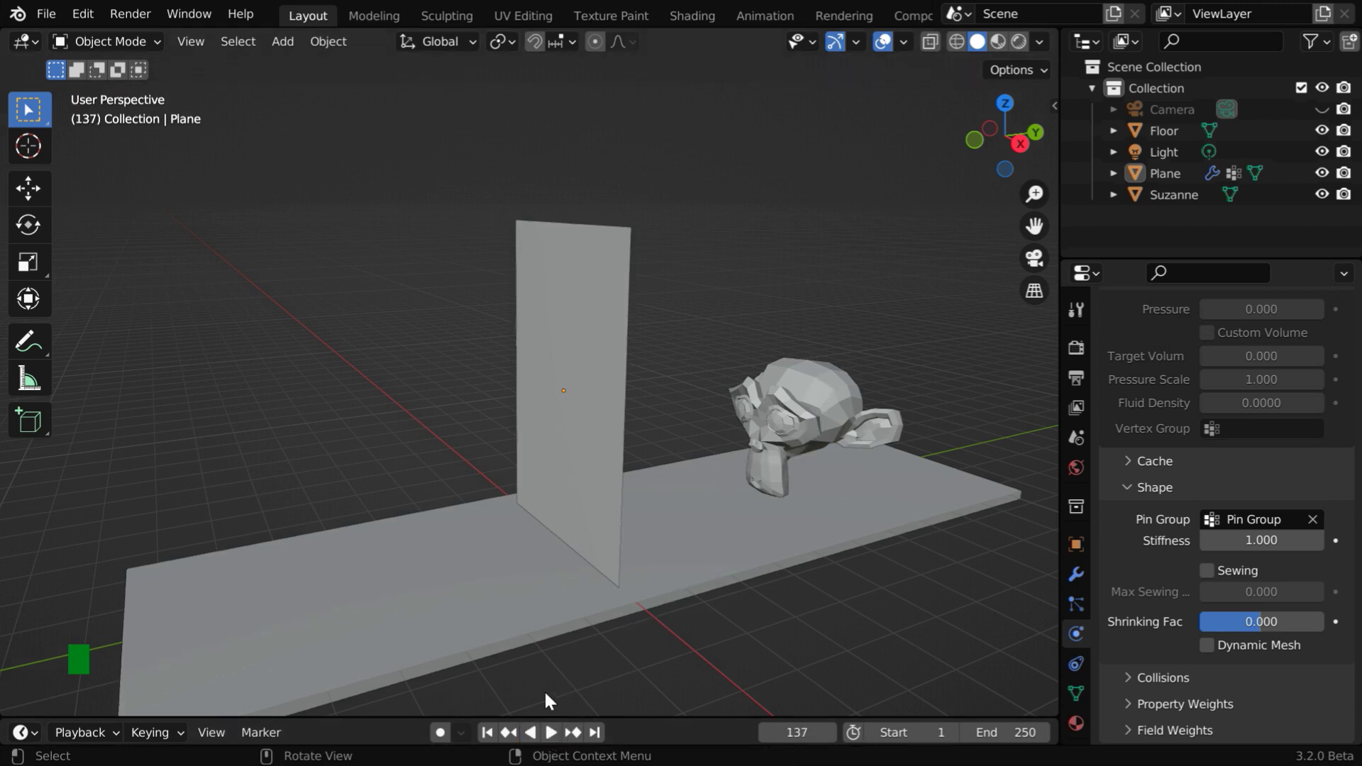
click(488, 731)
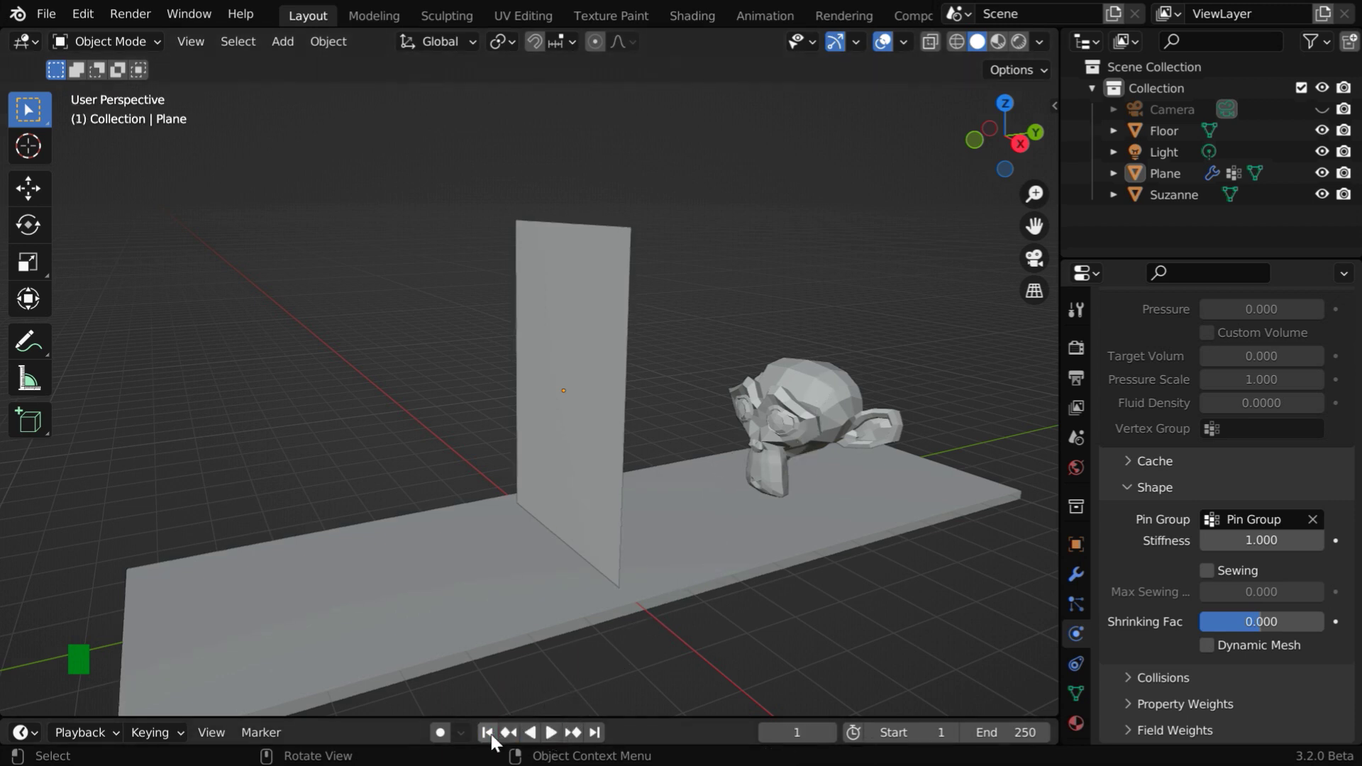
Select Suzanne and keyframe its Y location of 6 m at frame 1.
click(828, 383)
click(1075, 544)
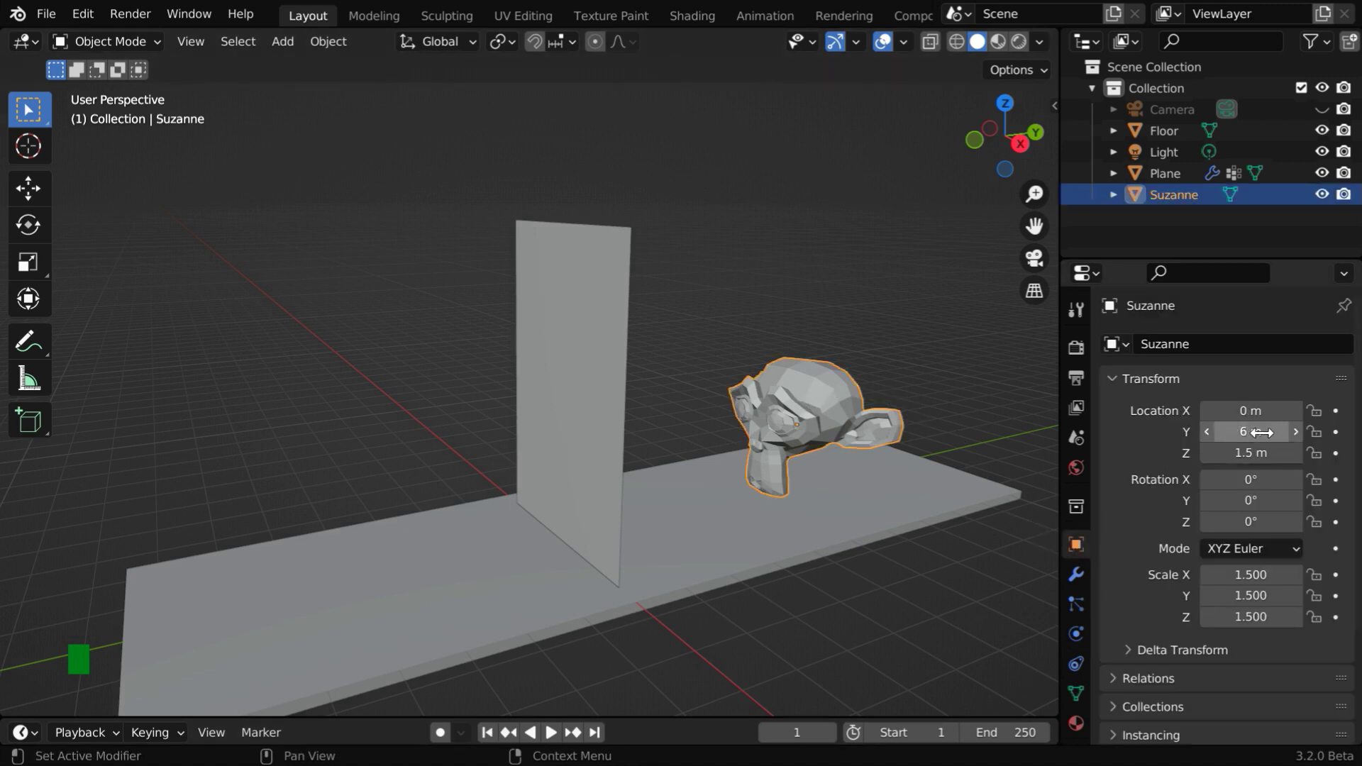
click(1335, 433)
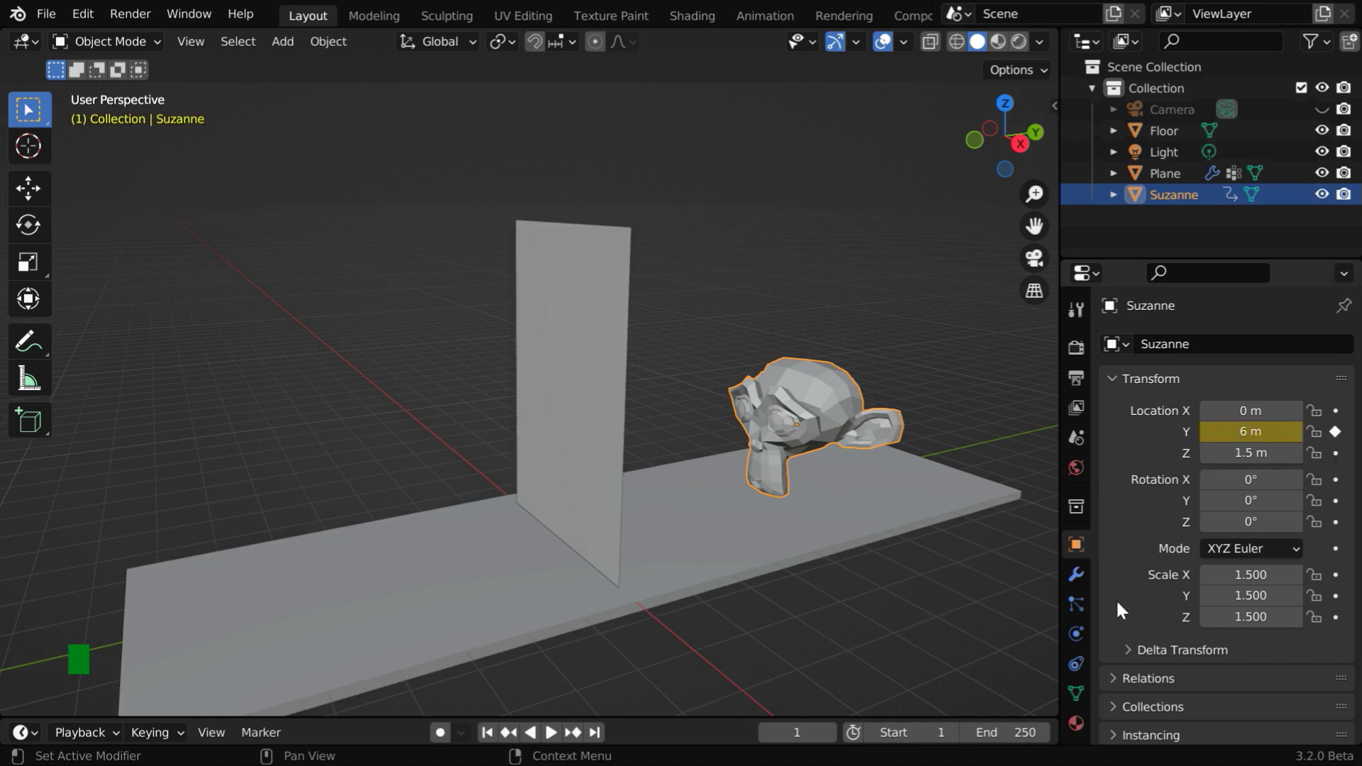
At frame 200, move Suzanne to Y -5 m and keyframe its location.
click(814, 730)
text(200)
key(Return)
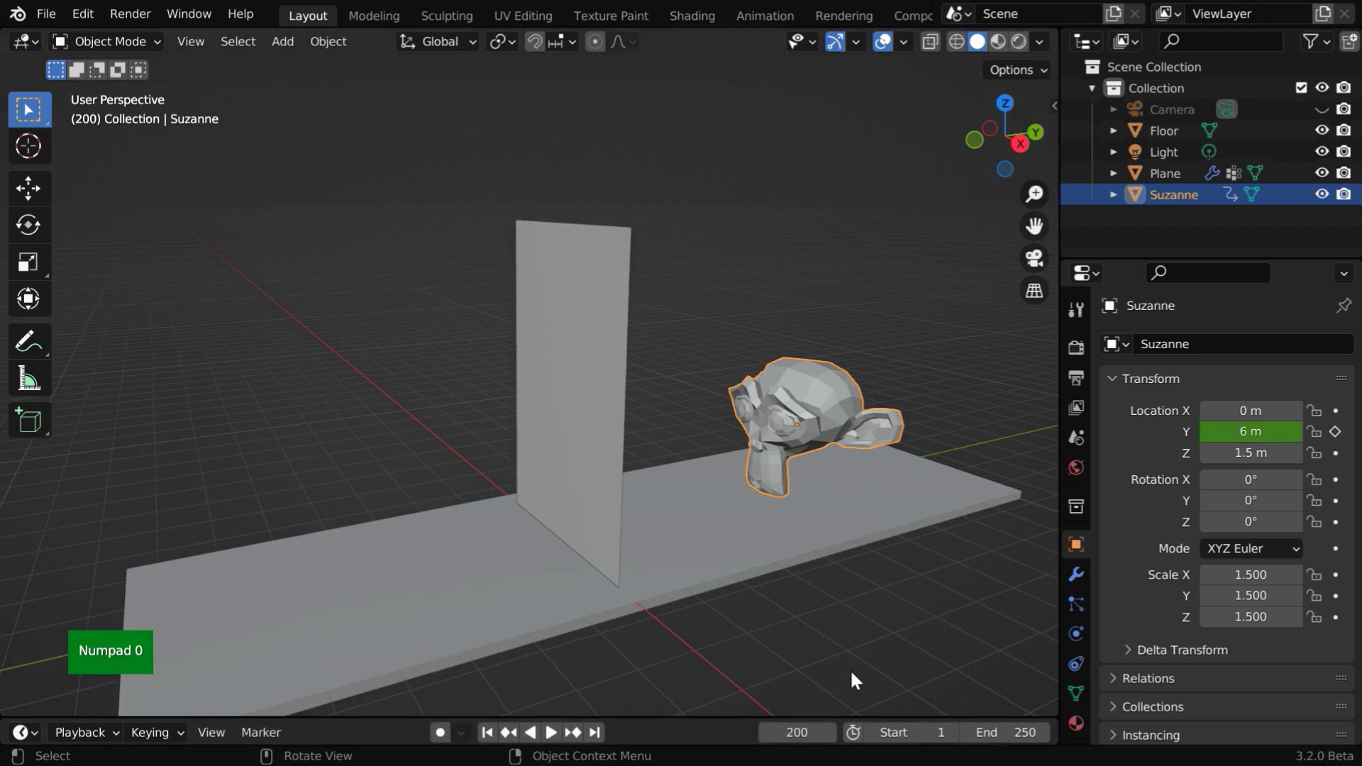
click(31, 193)
drag(853, 411, 354, 557)
click(1250, 432)
text(-5)
key(Return)
click(1337, 432)
click(28, 114)
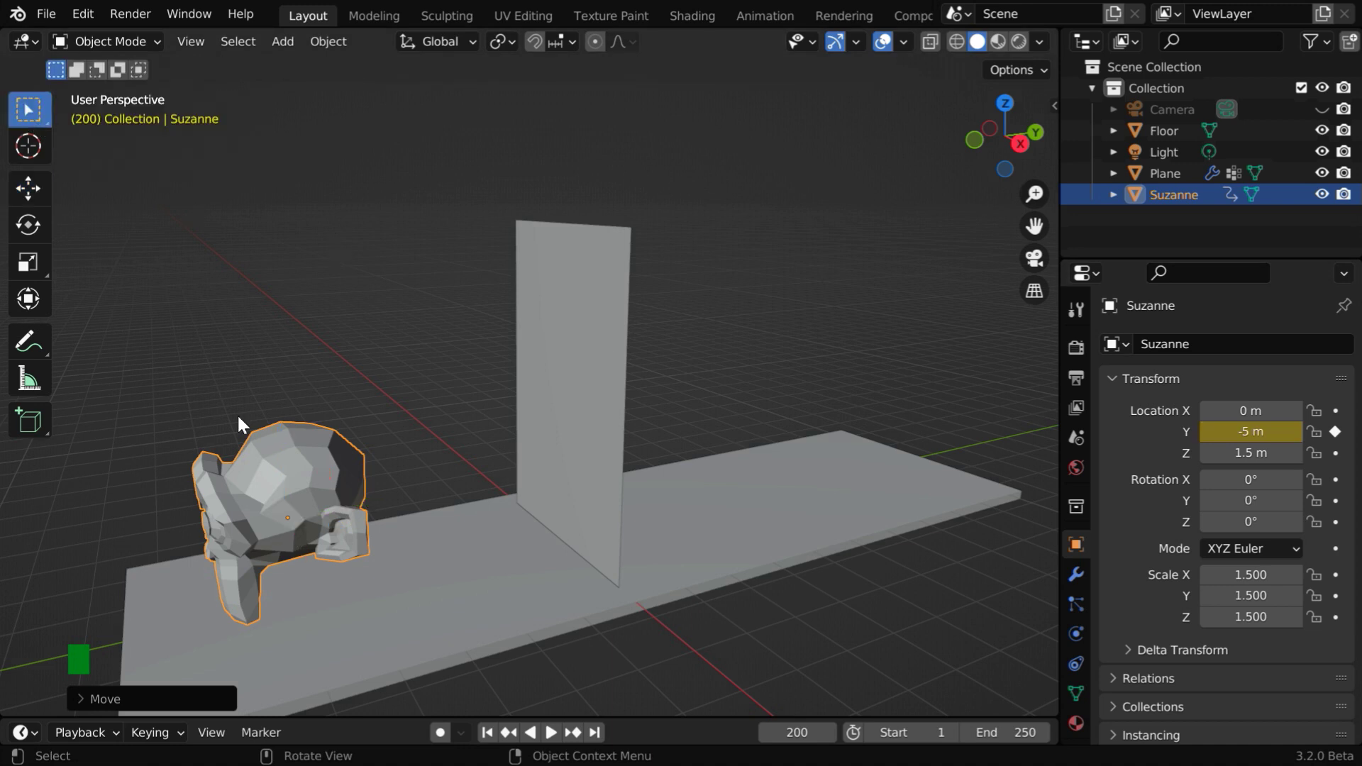
Play the animation from frame 1 to watch Suzanne pass the curtain, then stop and rewind.
click(487, 732)
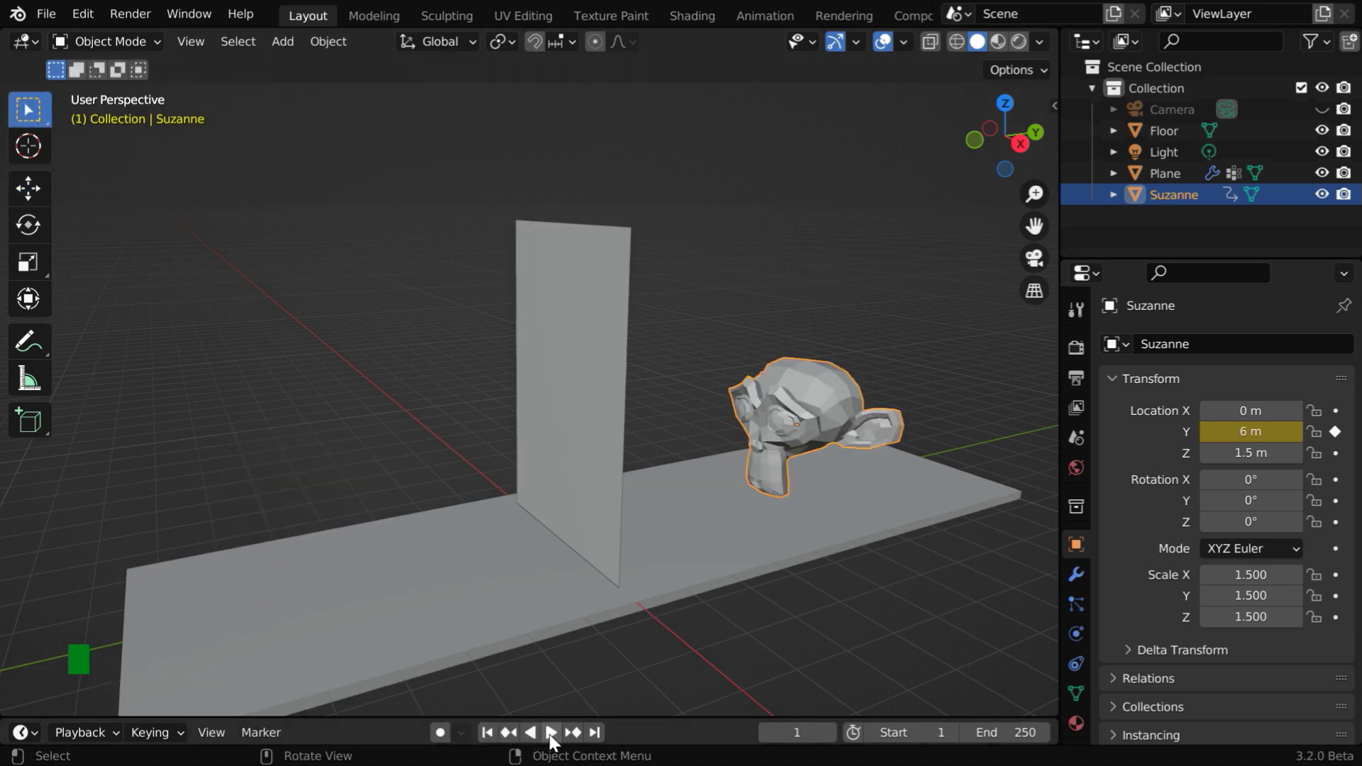
click(552, 732)
click(794, 680)
middle_drag(794, 679, 773, 671)
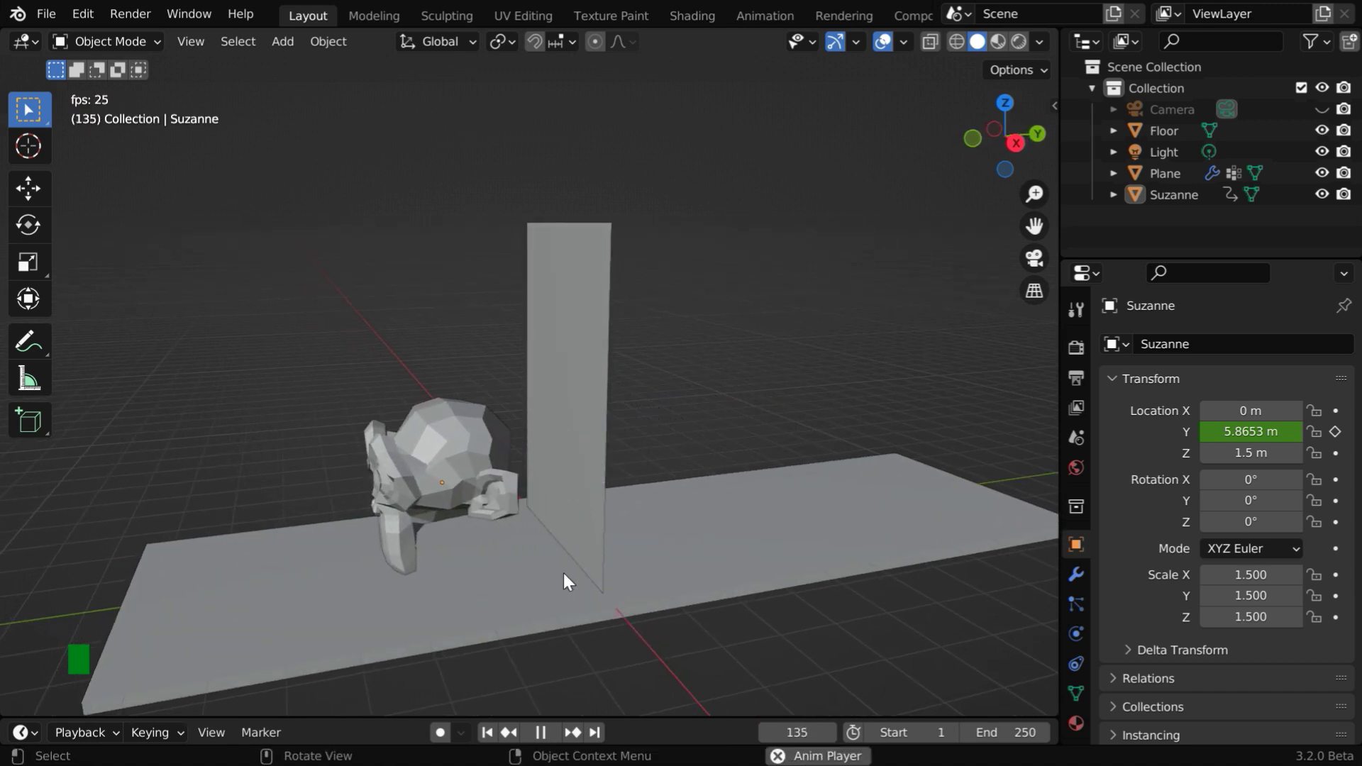
click(540, 732)
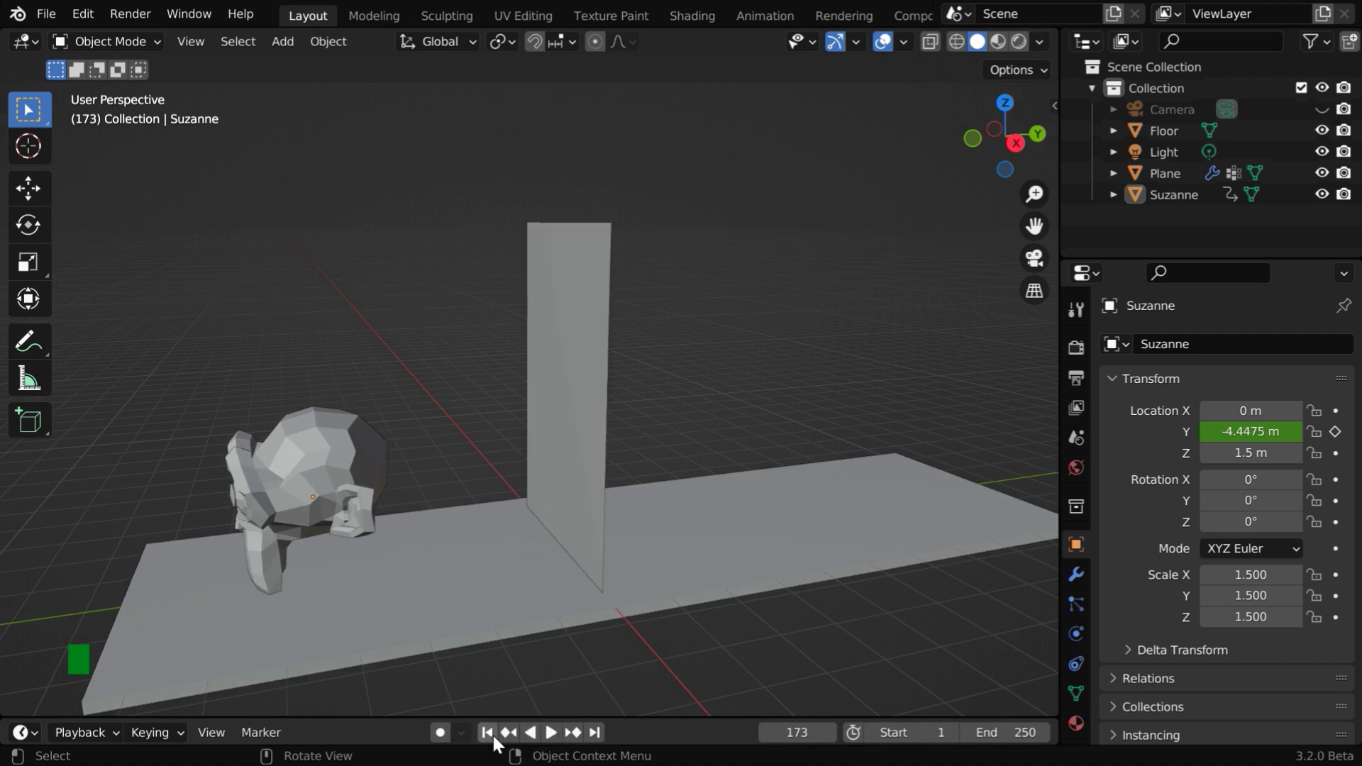
click(487, 733)
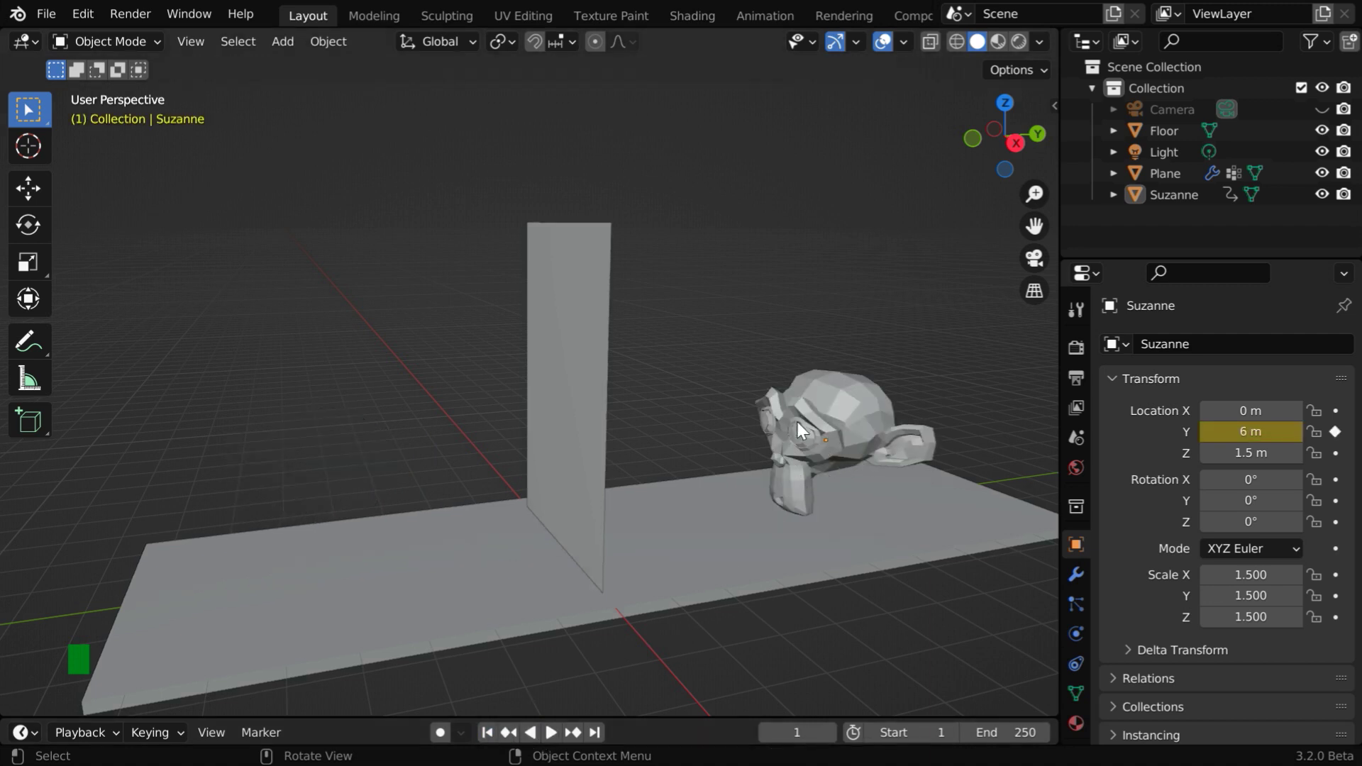
Select Suzanne and add Collision physics with default settings.
click(862, 429)
click(1076, 633)
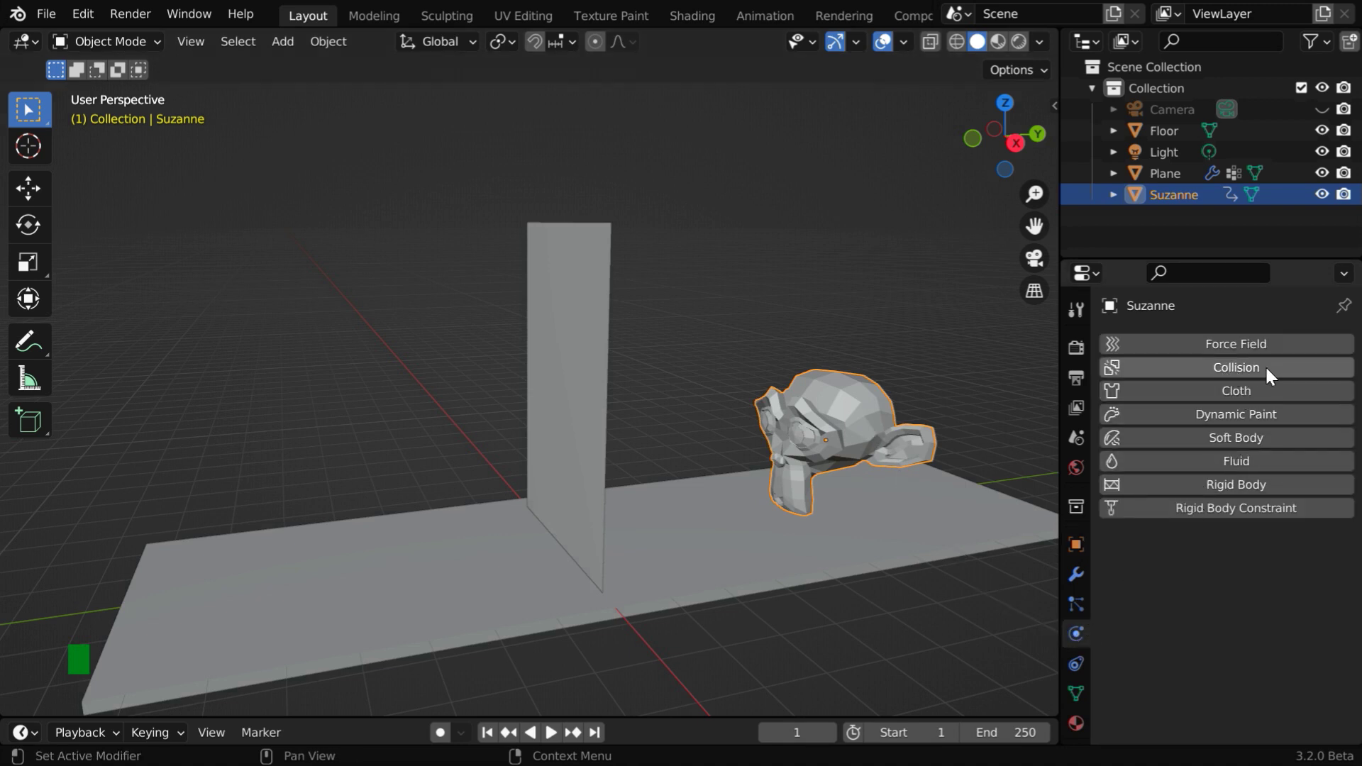
click(1247, 367)
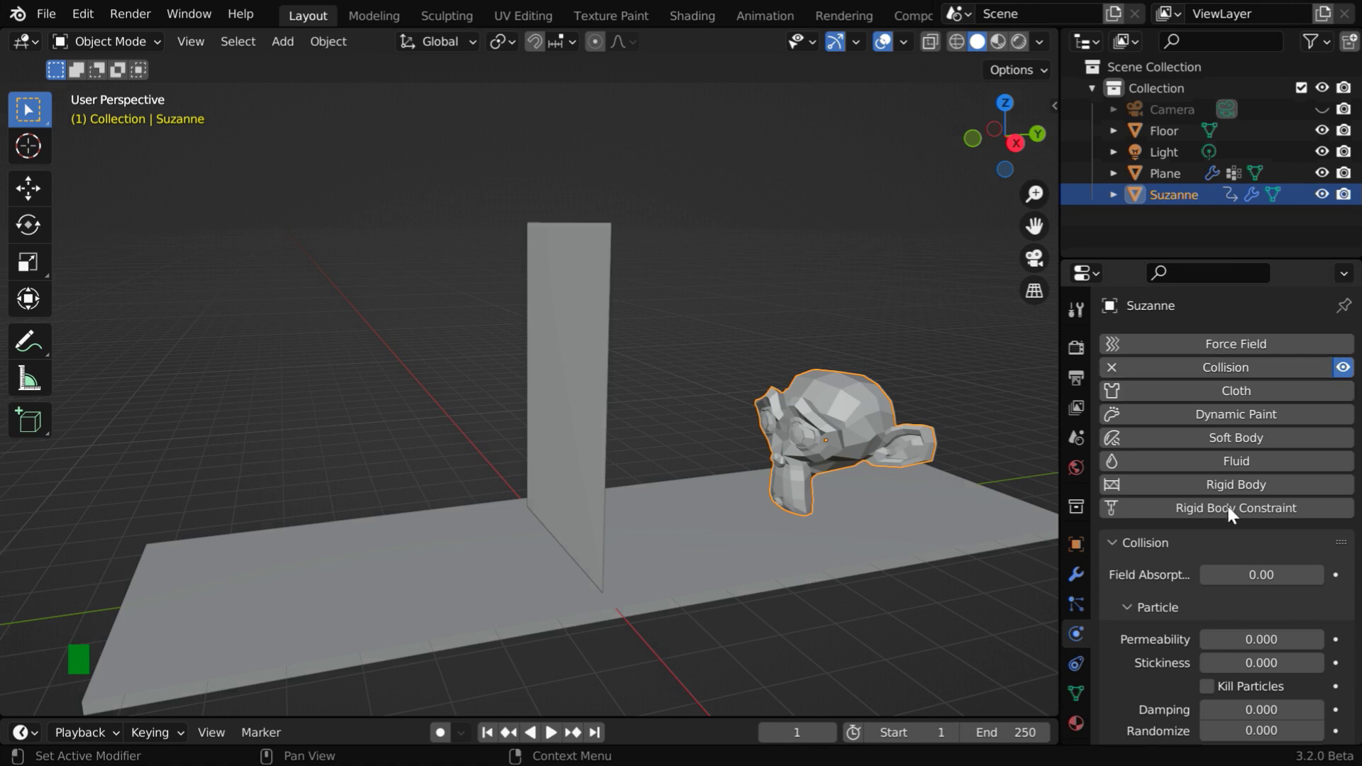
Add a Subdivision Surface modifier to the Plane with Levels Viewport 2.
click(577, 424)
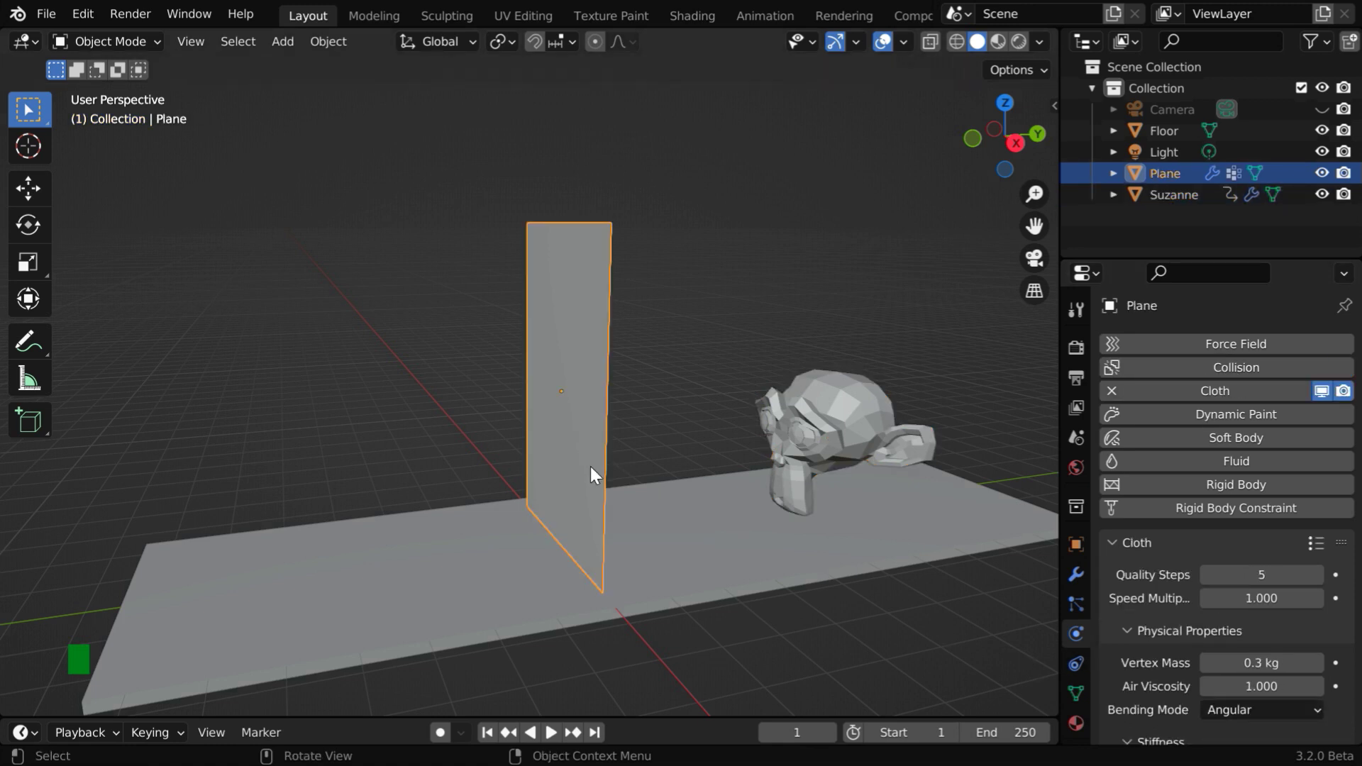
click(1077, 574)
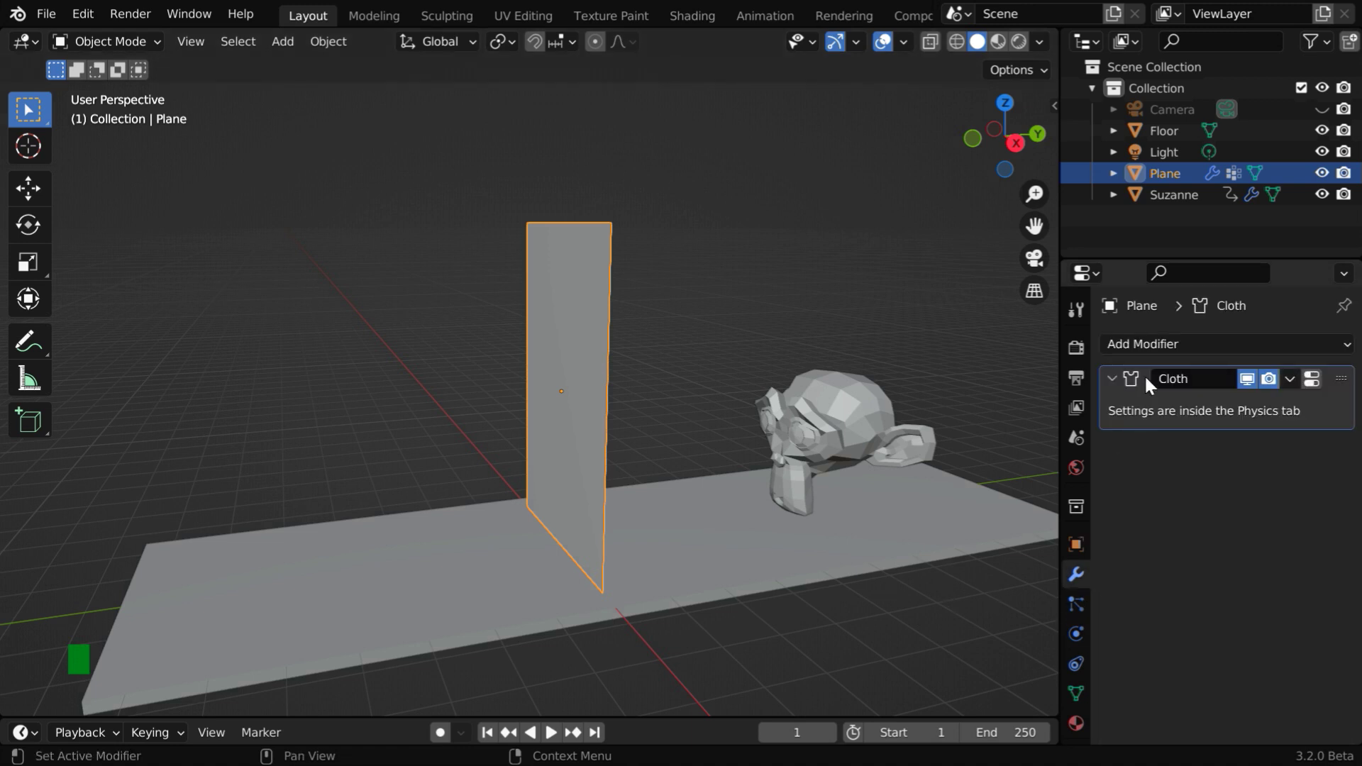
click(1150, 343)
click(986, 731)
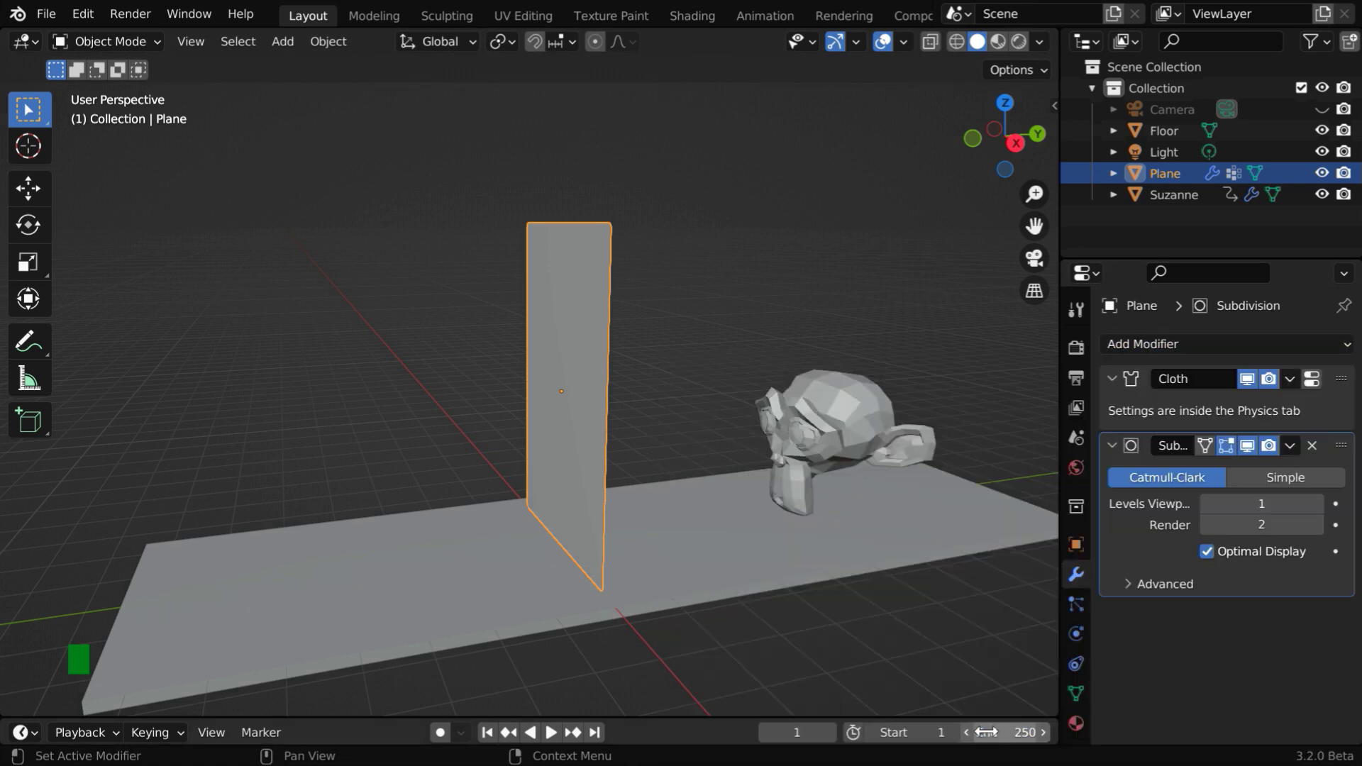
click(1317, 504)
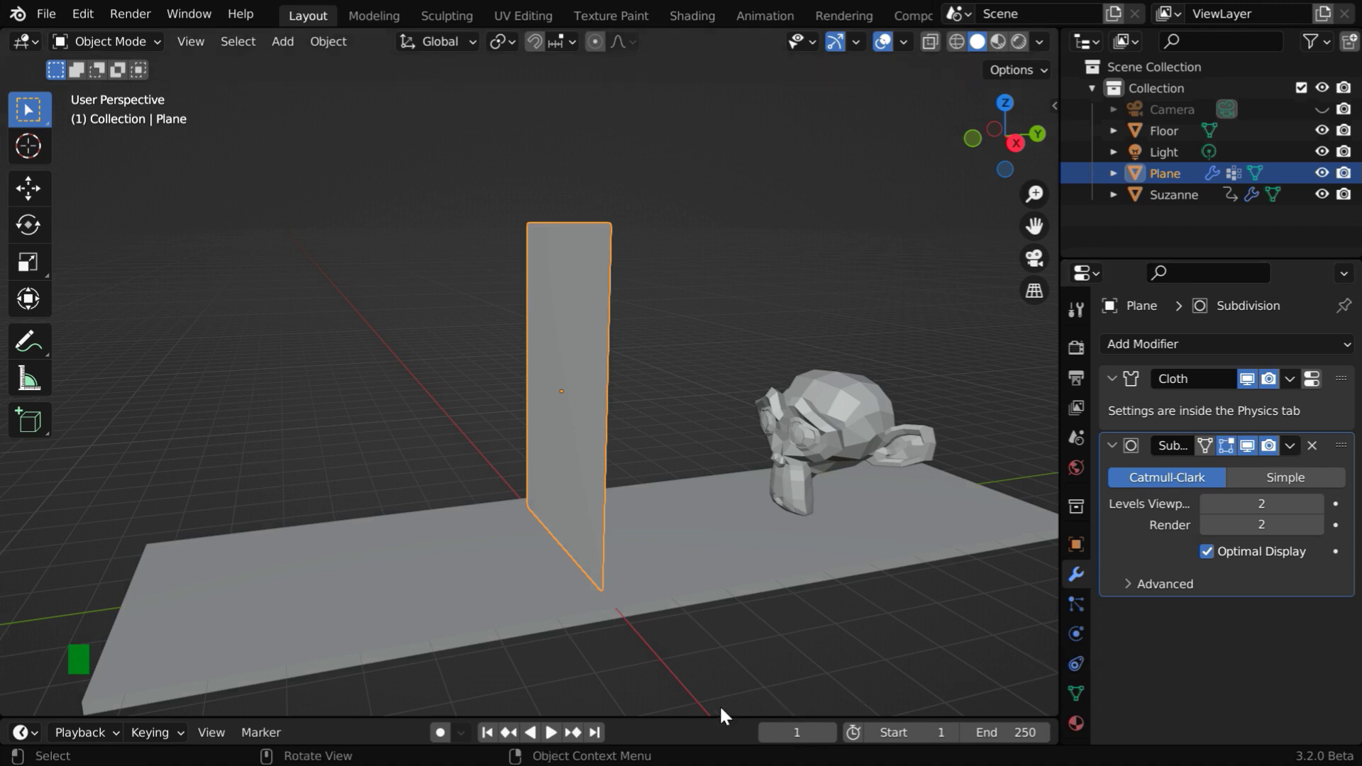
click(551, 732)
click(798, 679)
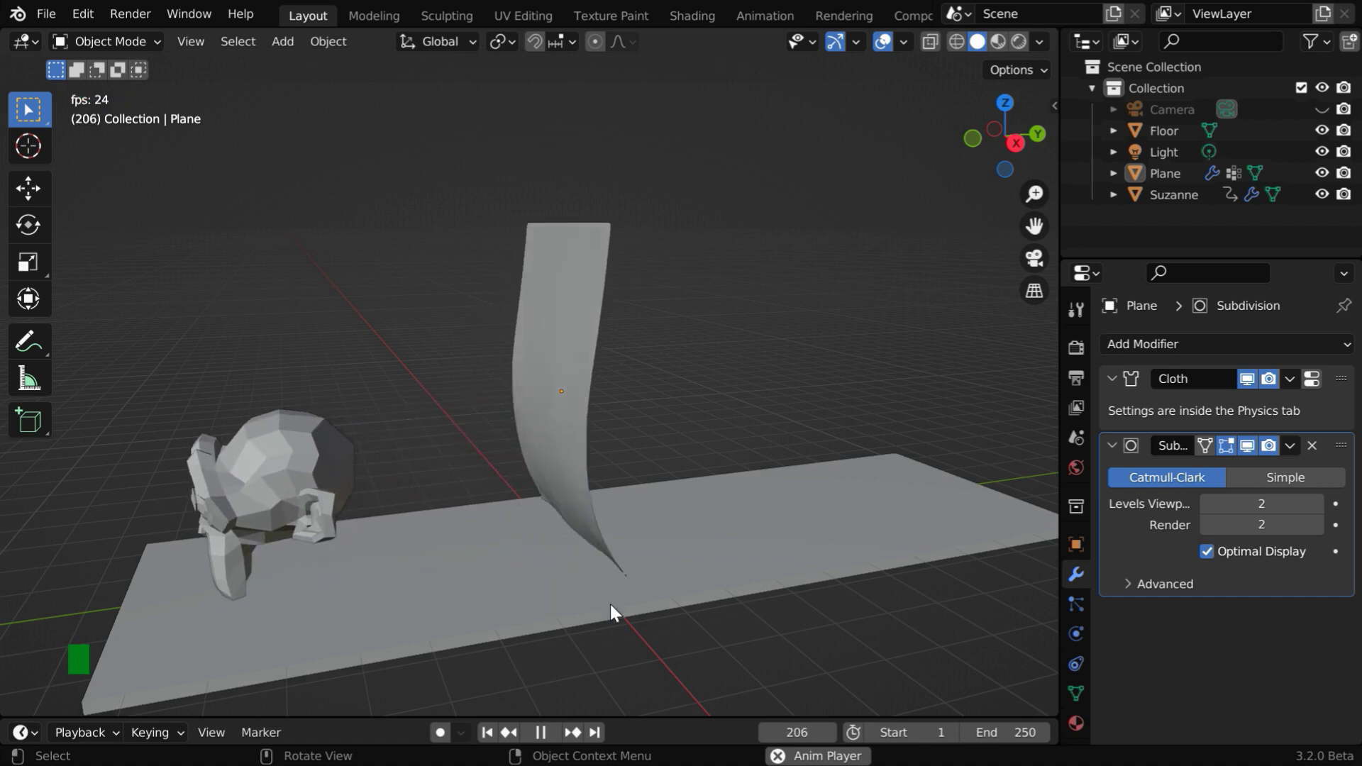
click(540, 732)
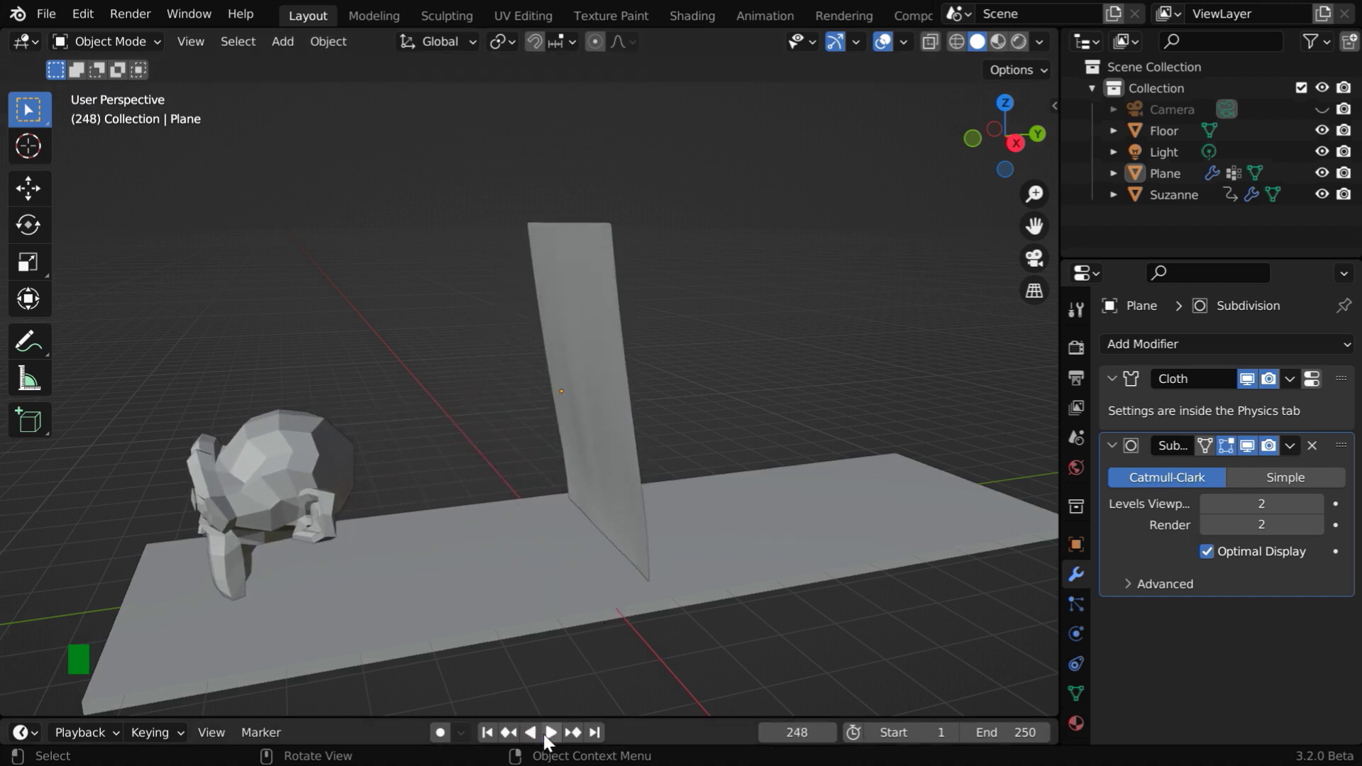
click(486, 732)
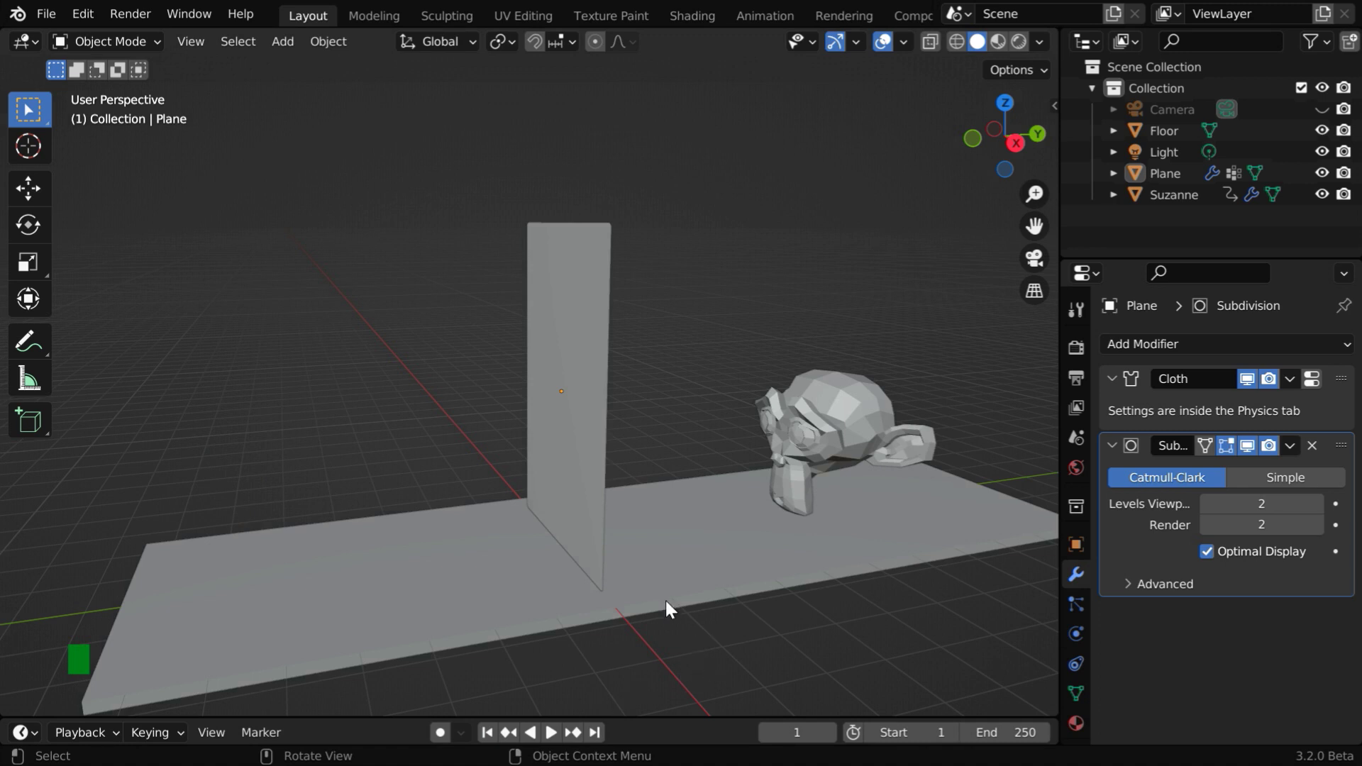
Add a Solidify modifier below Subdivision on the plane with offset 0 and thickness 0.003 m.
click(601, 376)
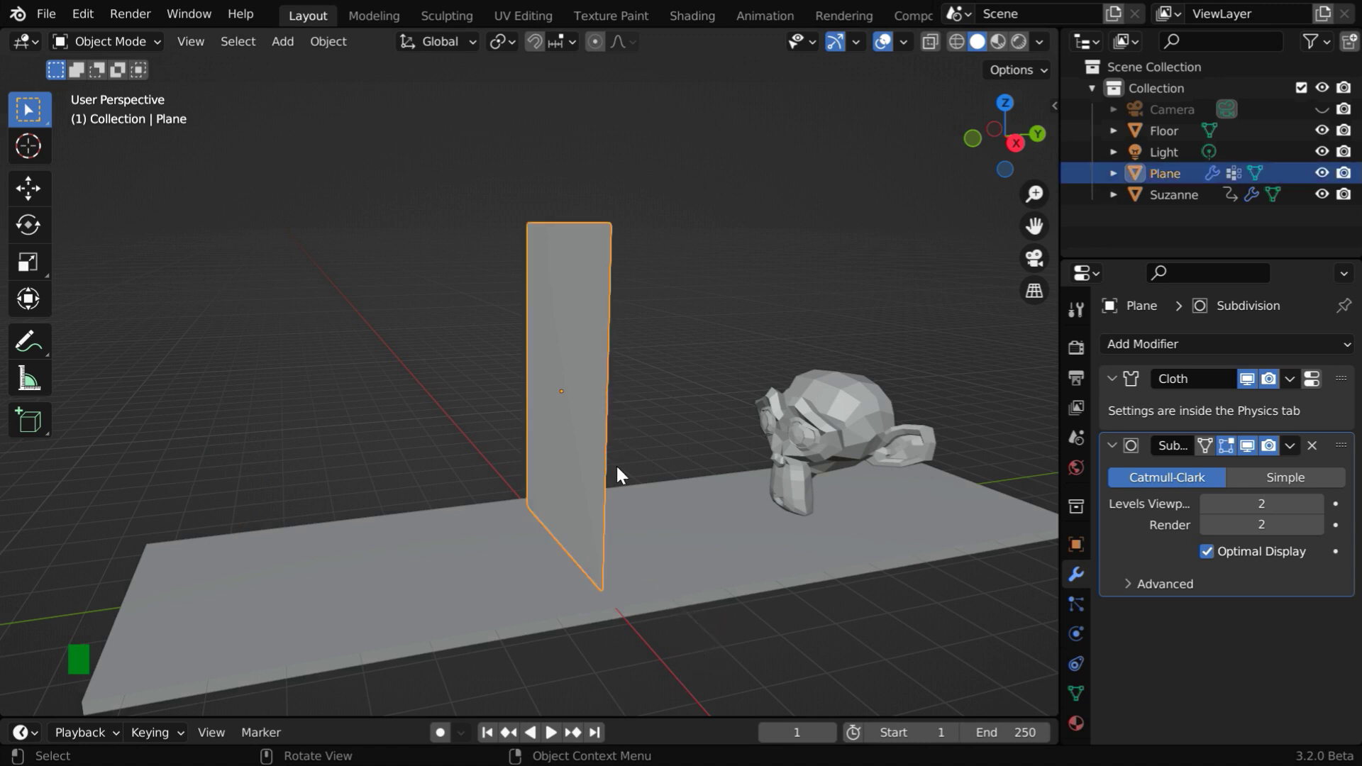
click(1112, 445)
click(1140, 343)
click(972, 707)
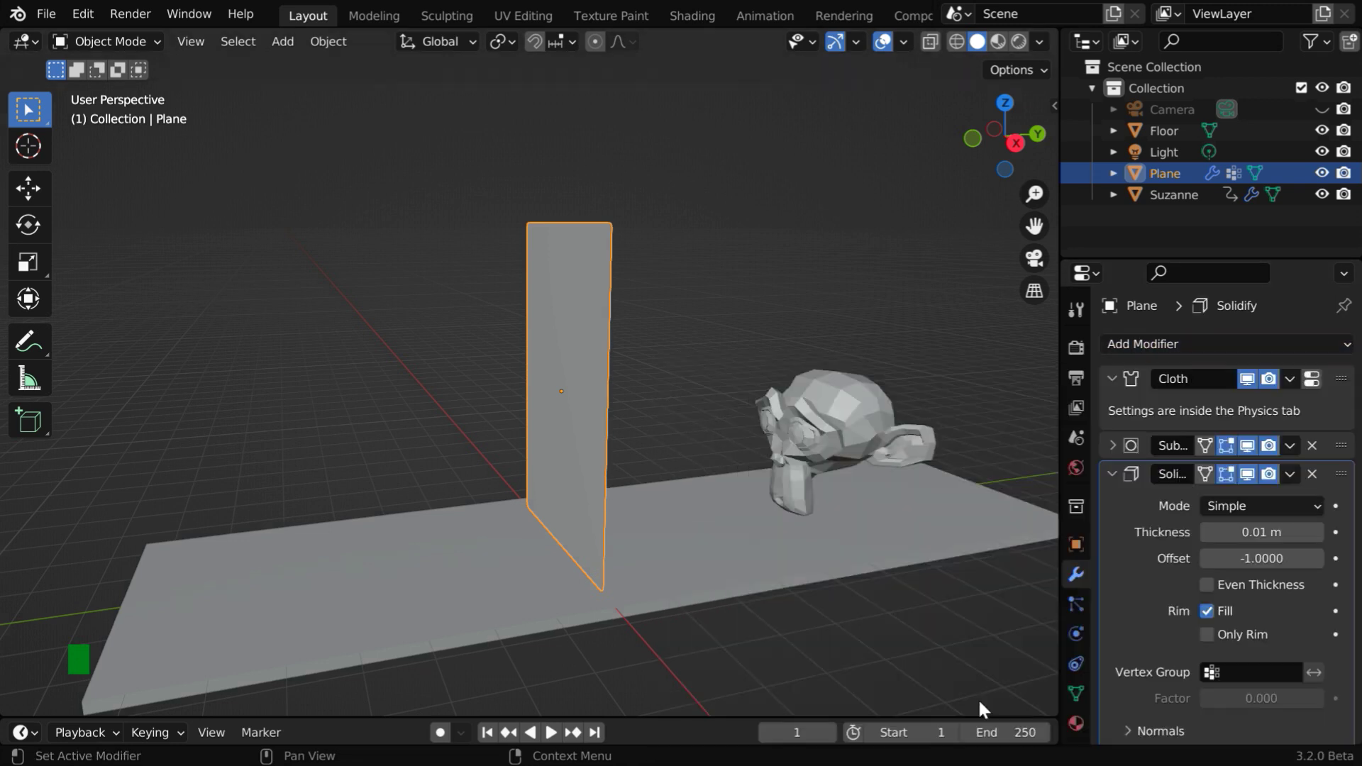
click(1274, 554)
text(0)
key(Return)
click(1274, 533)
text(.003)
key(Return)
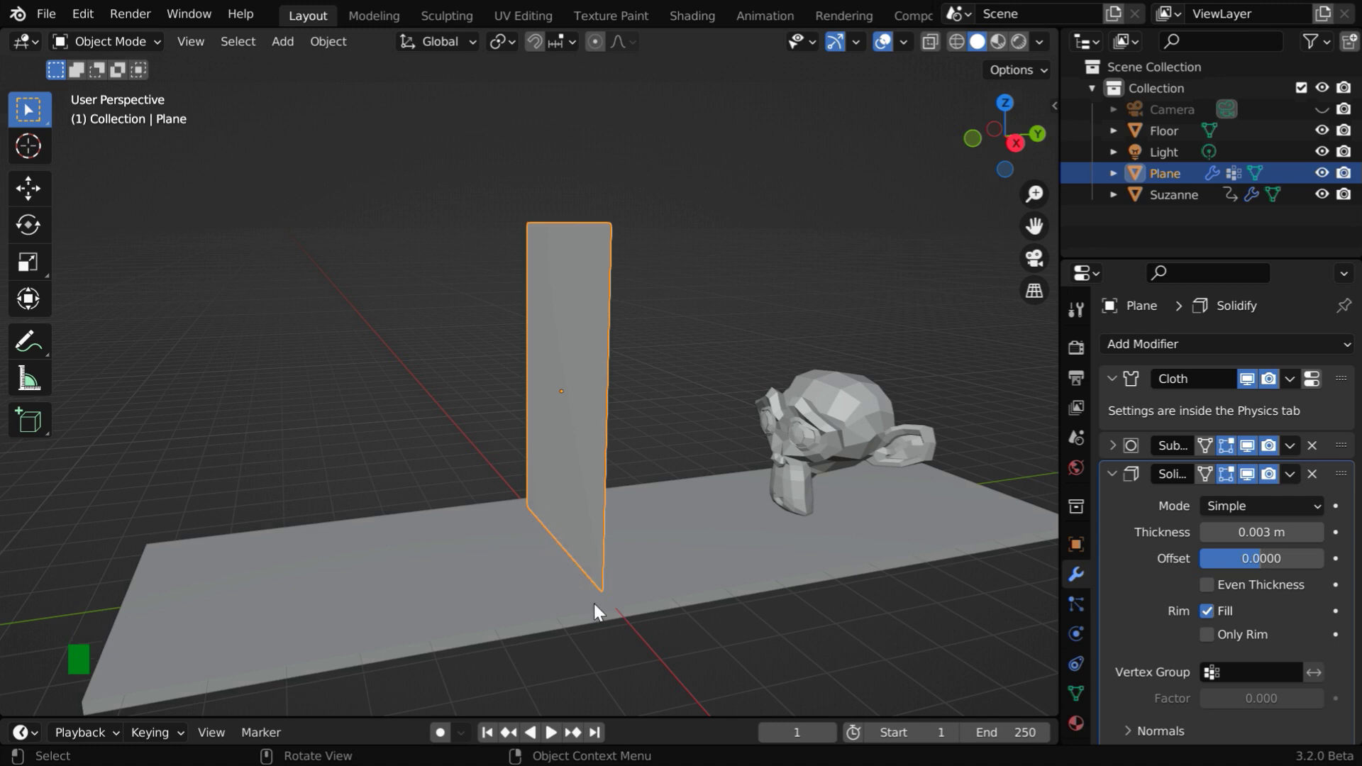
Set the plane's Y scale to 3.5 and keyframe its Z location at 3.5 m on frame 1.
click(1077, 541)
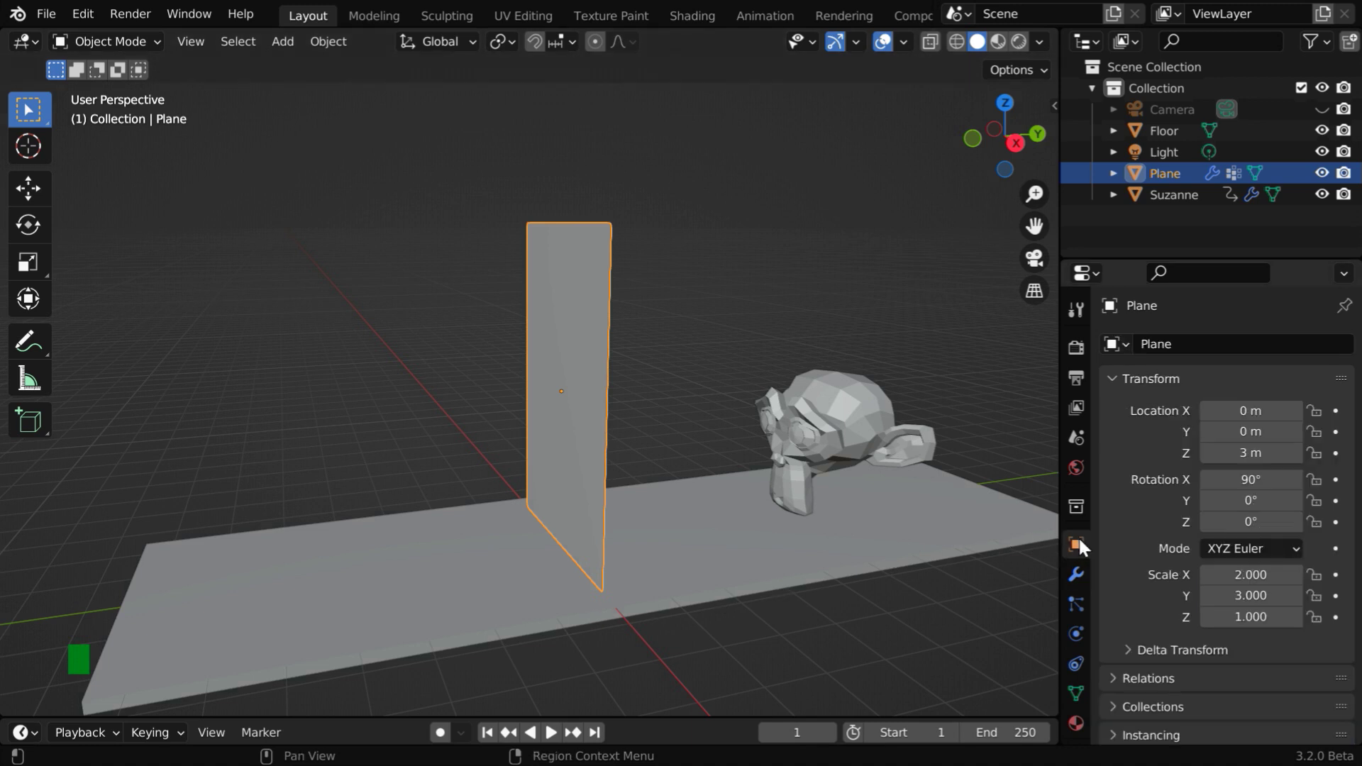
click(1255, 598)
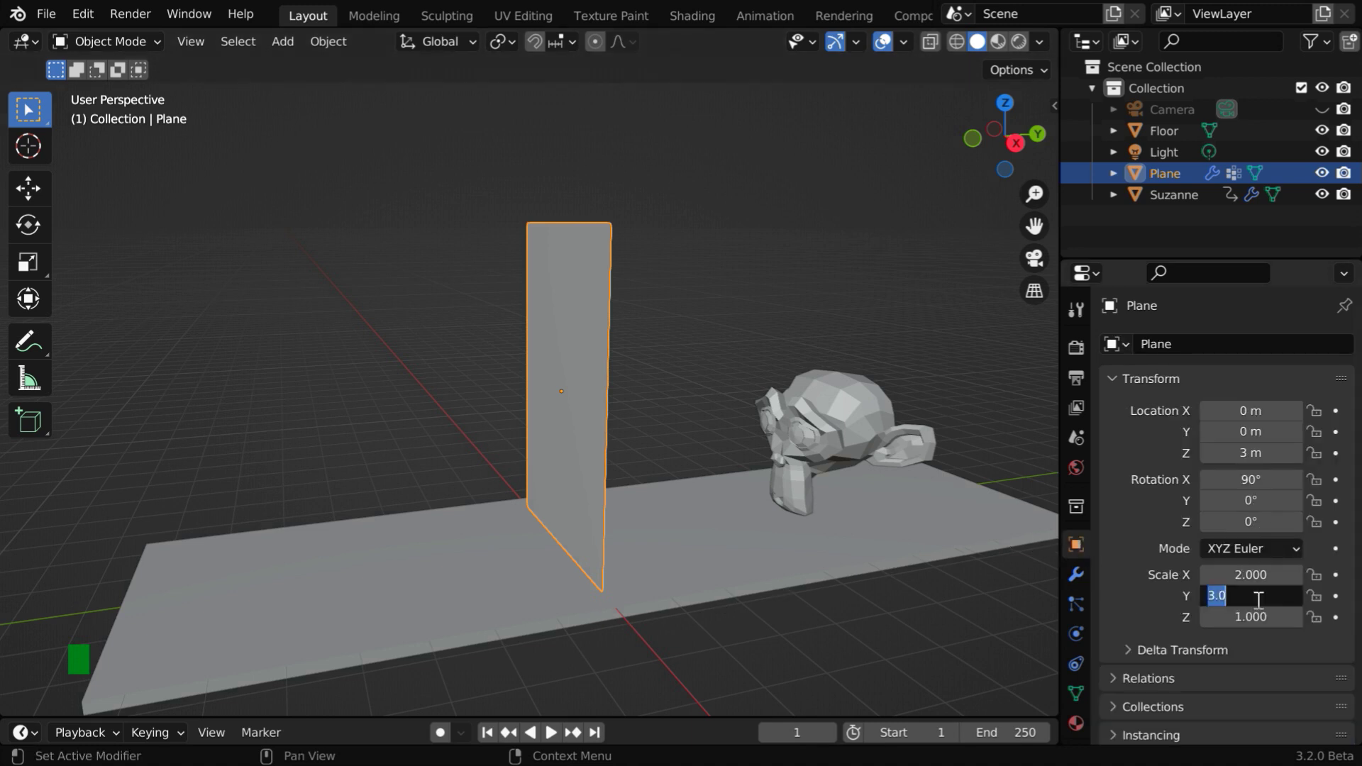
text(3.5)
key(Return)
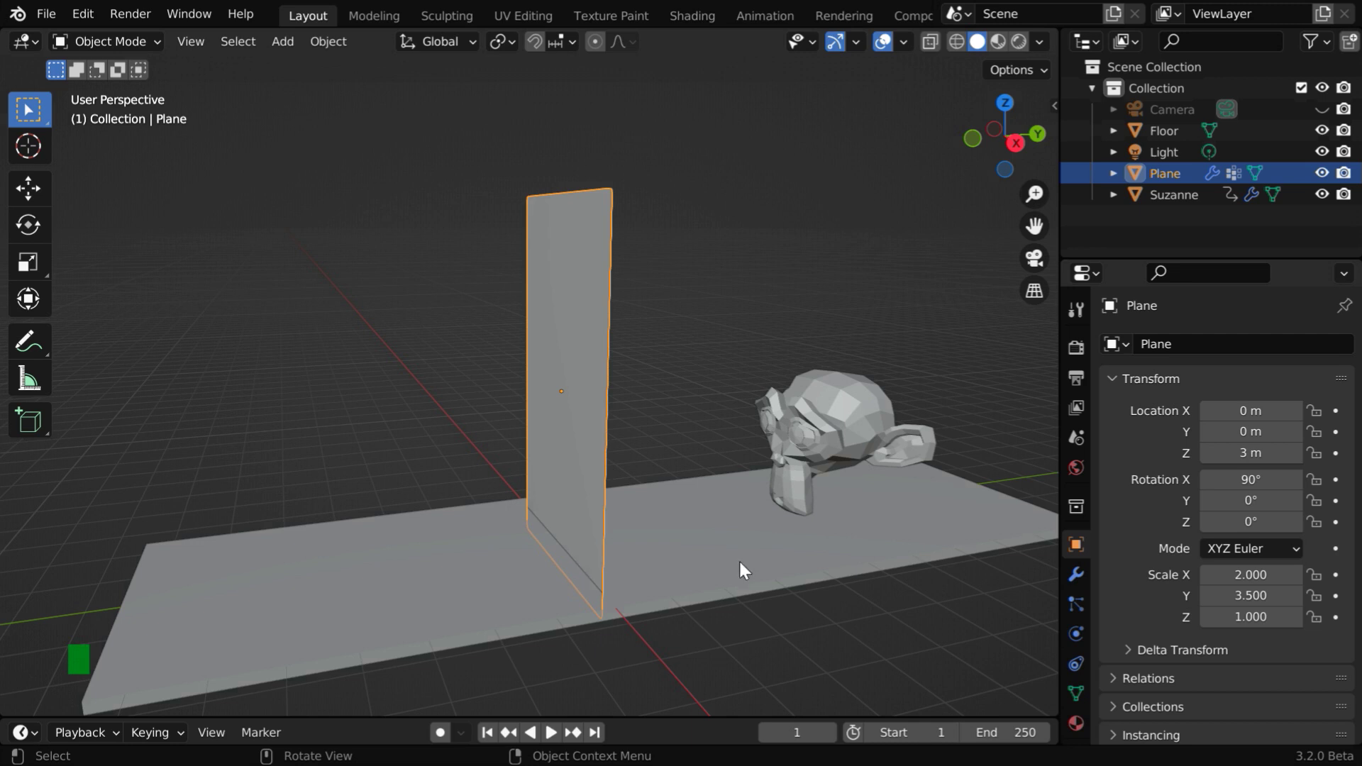
click(1252, 453)
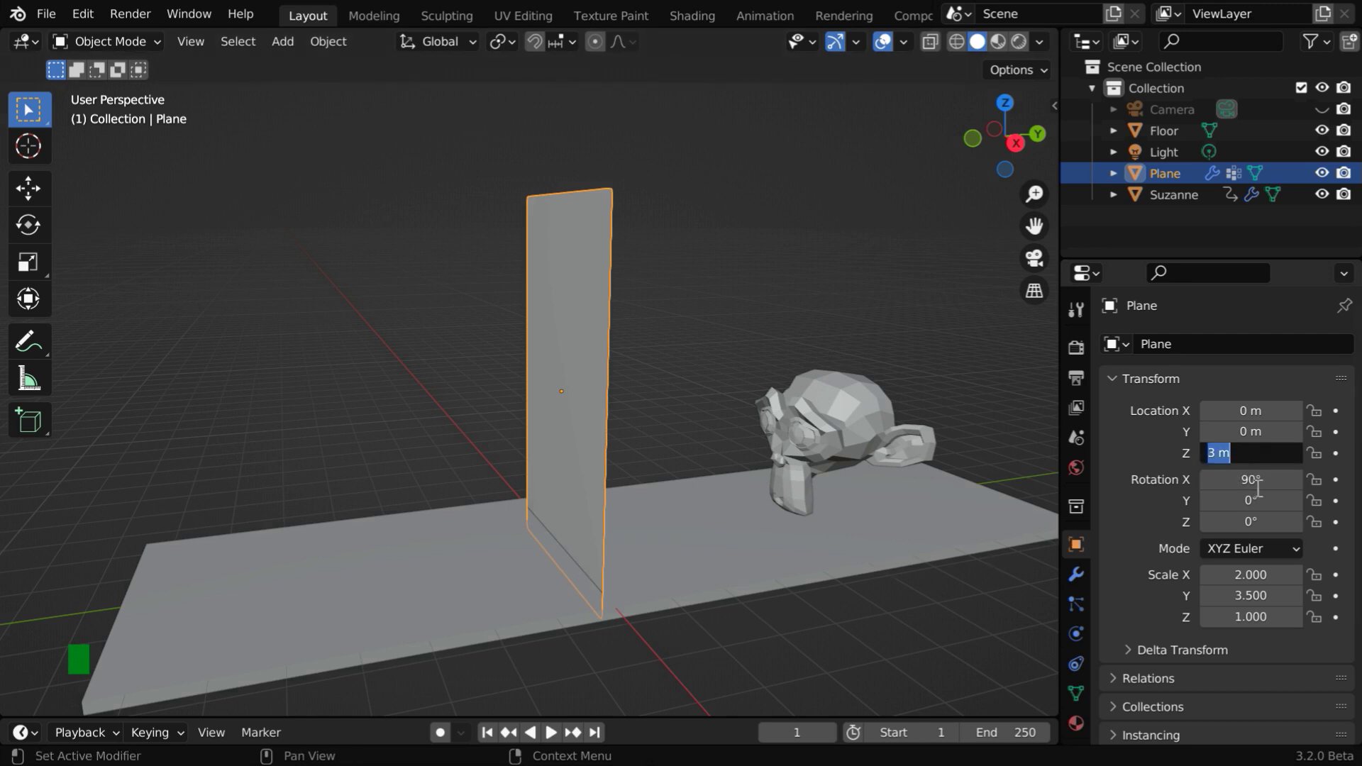
text(3.5)
key(Return)
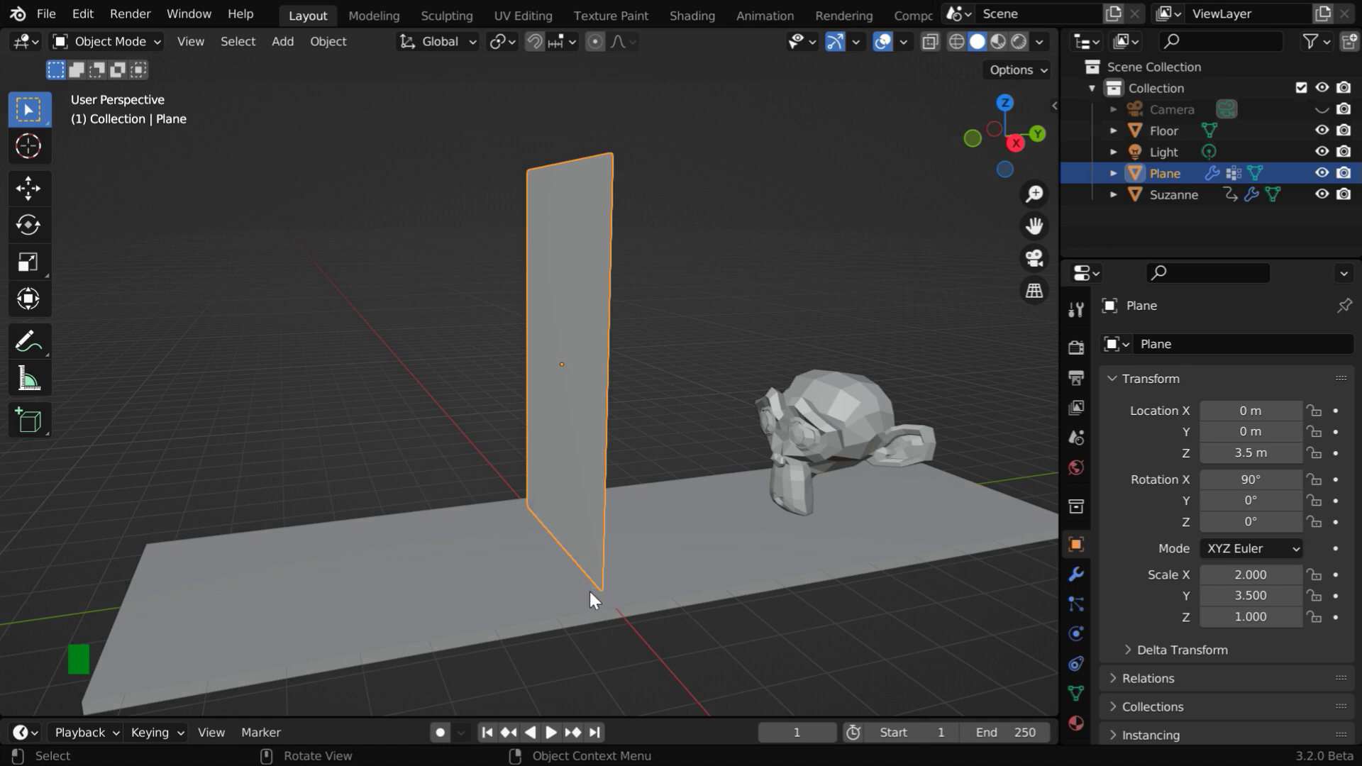
click(1335, 454)
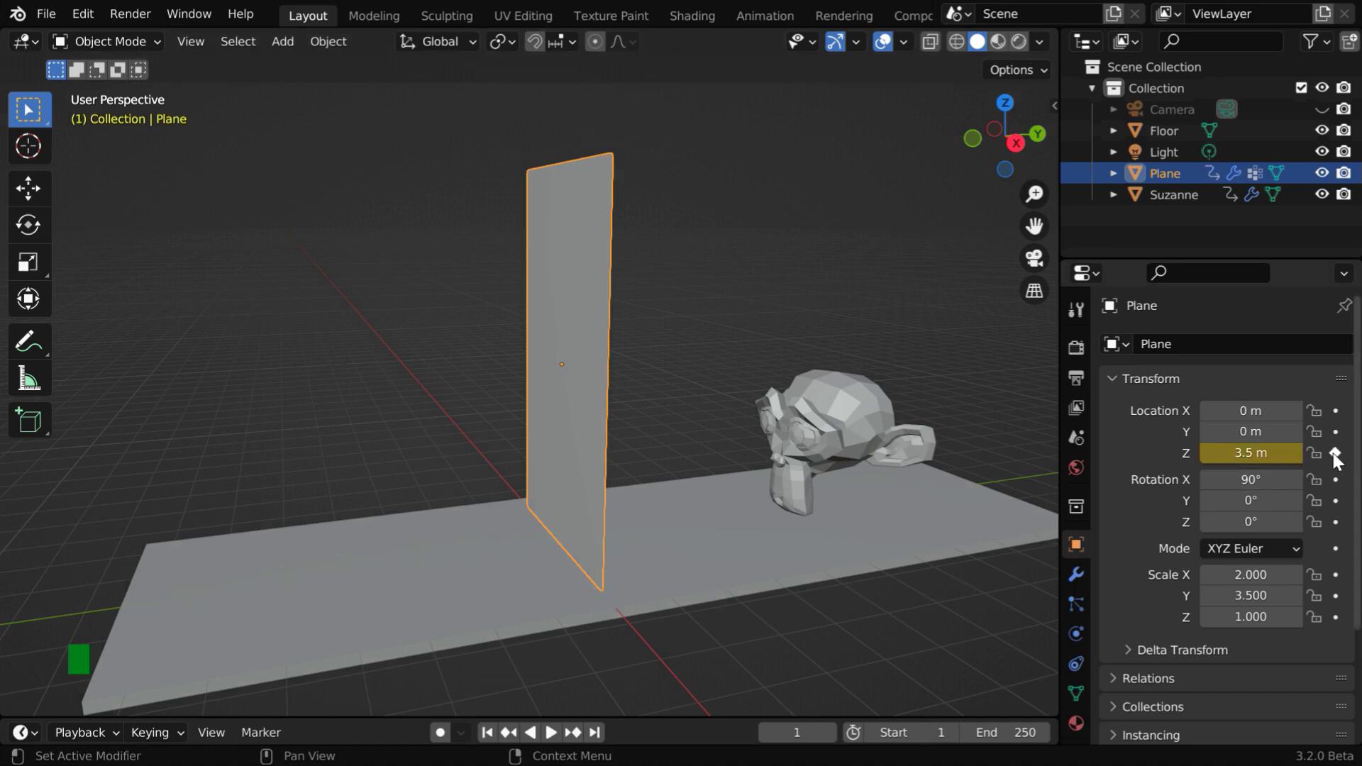
At frame 20, lower the plane's Z location to 3 m and keyframe it.
click(815, 731)
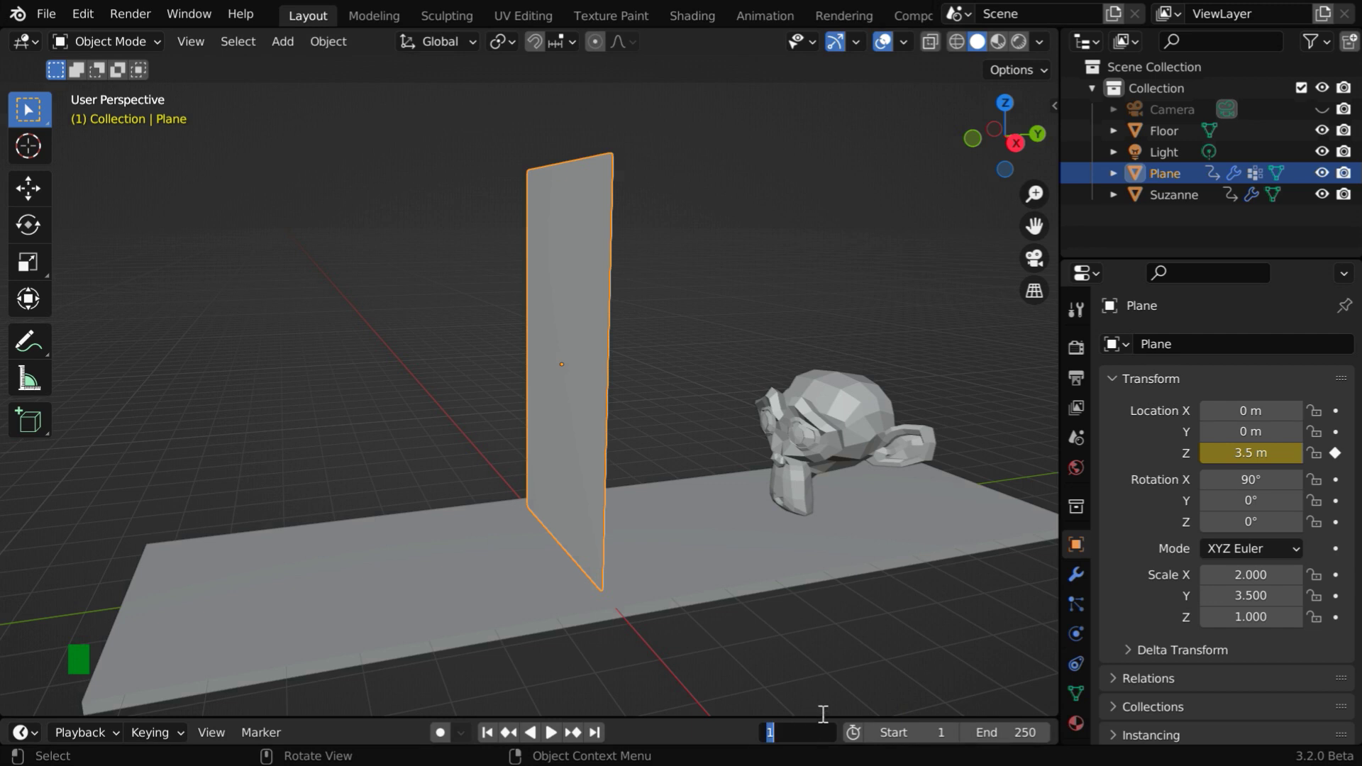
text(20)
key(Return)
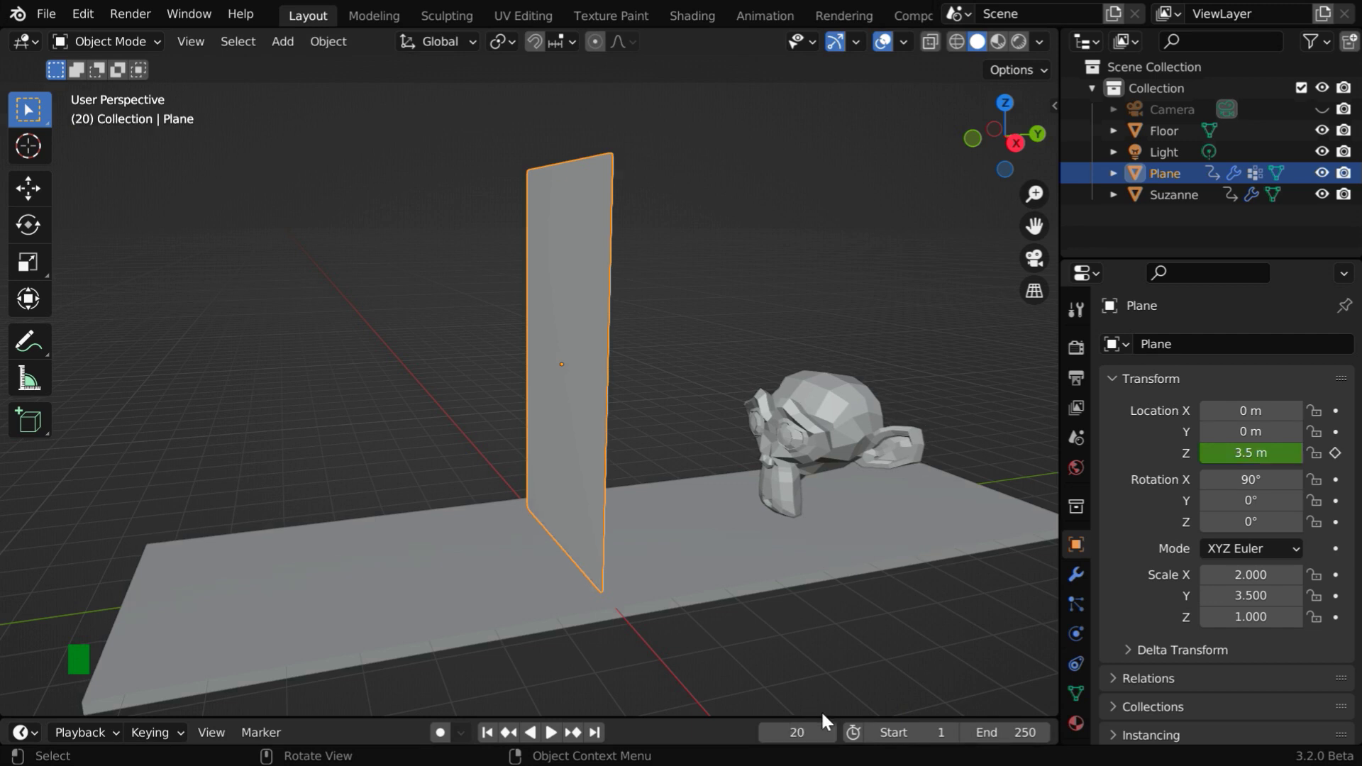
click(1233, 453)
text(3)
key(Return)
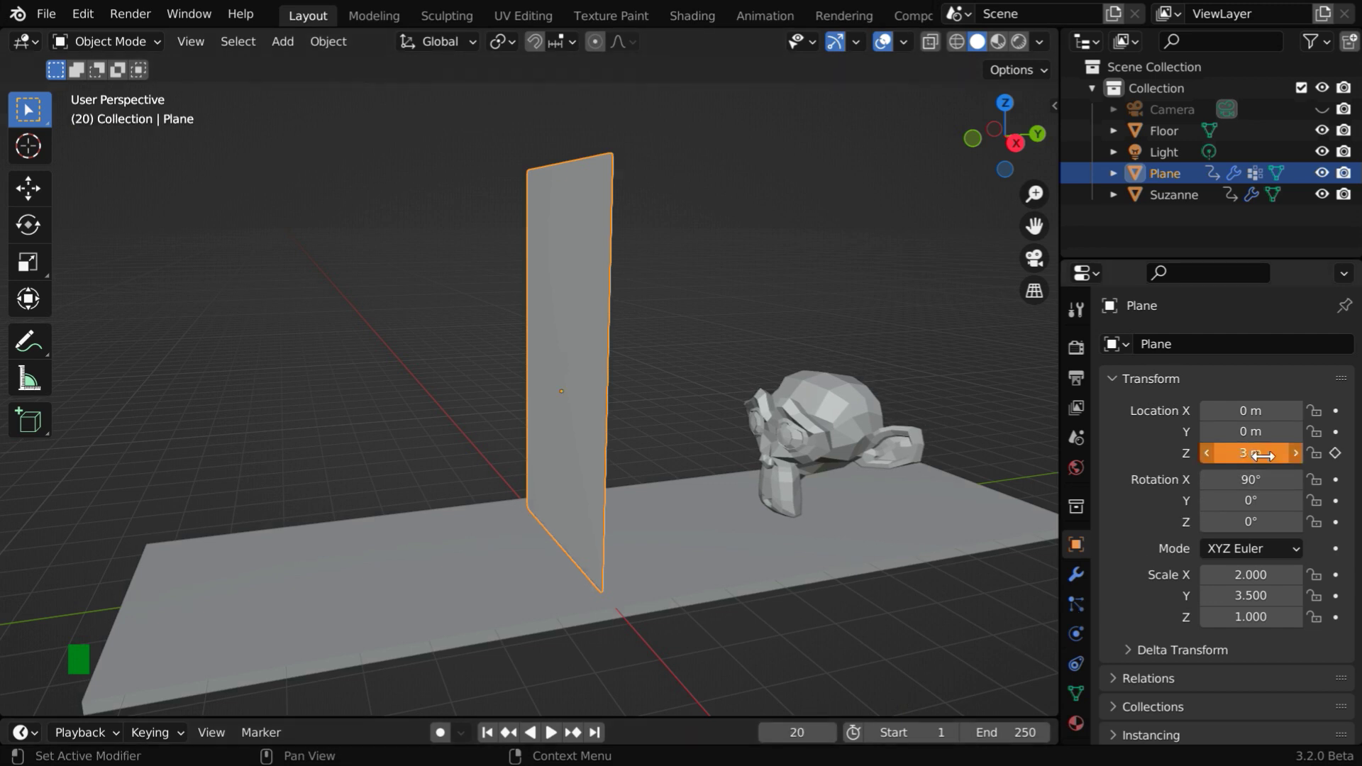
click(1335, 452)
Add Collision physics with default settings to the Floor slab, then deselect it.
click(713, 555)
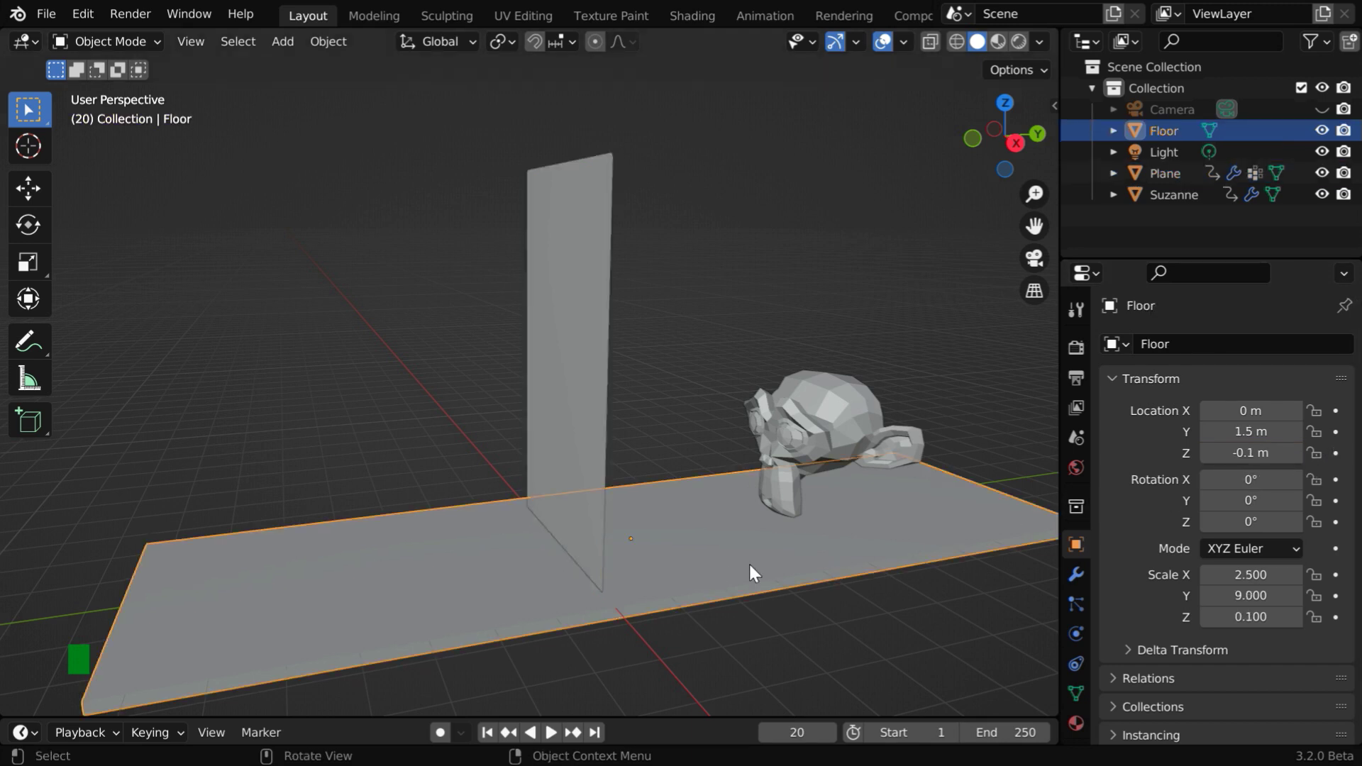
click(1073, 633)
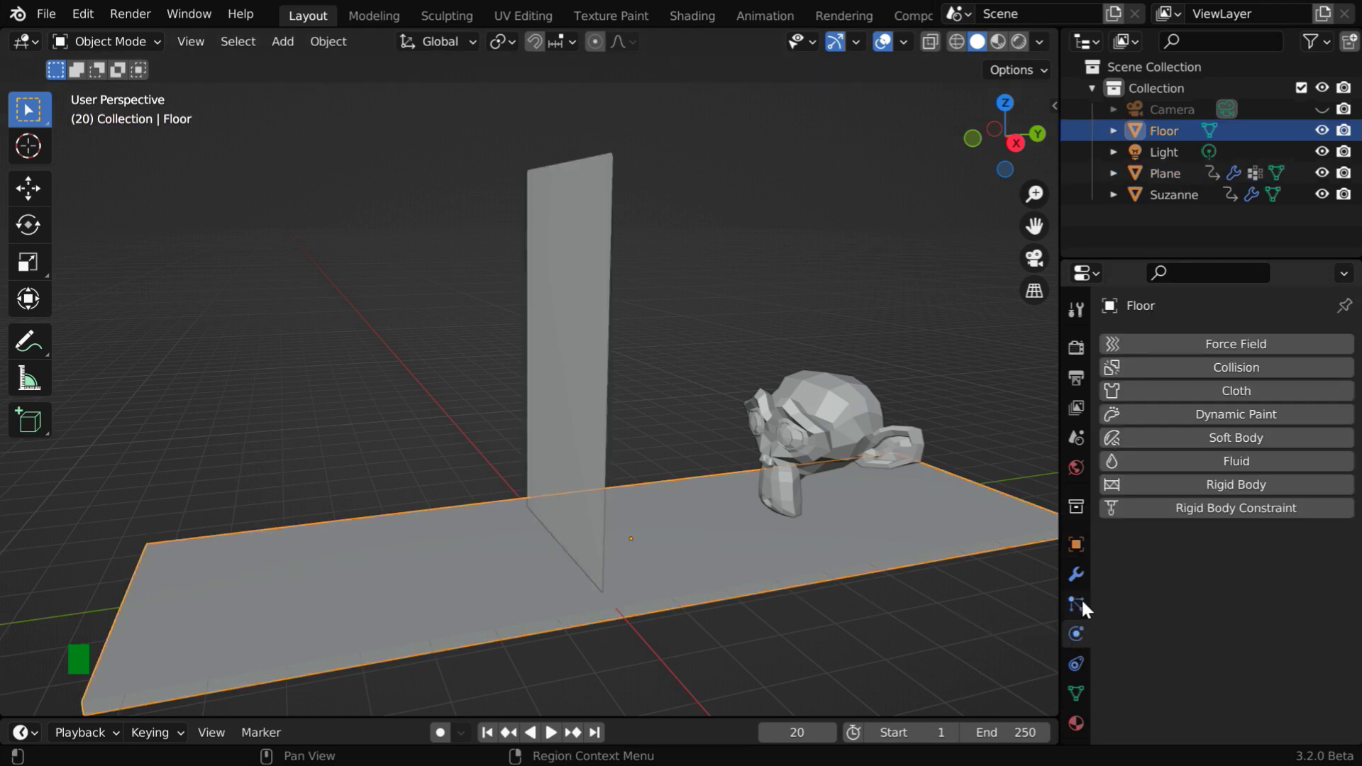
click(1242, 372)
click(711, 662)
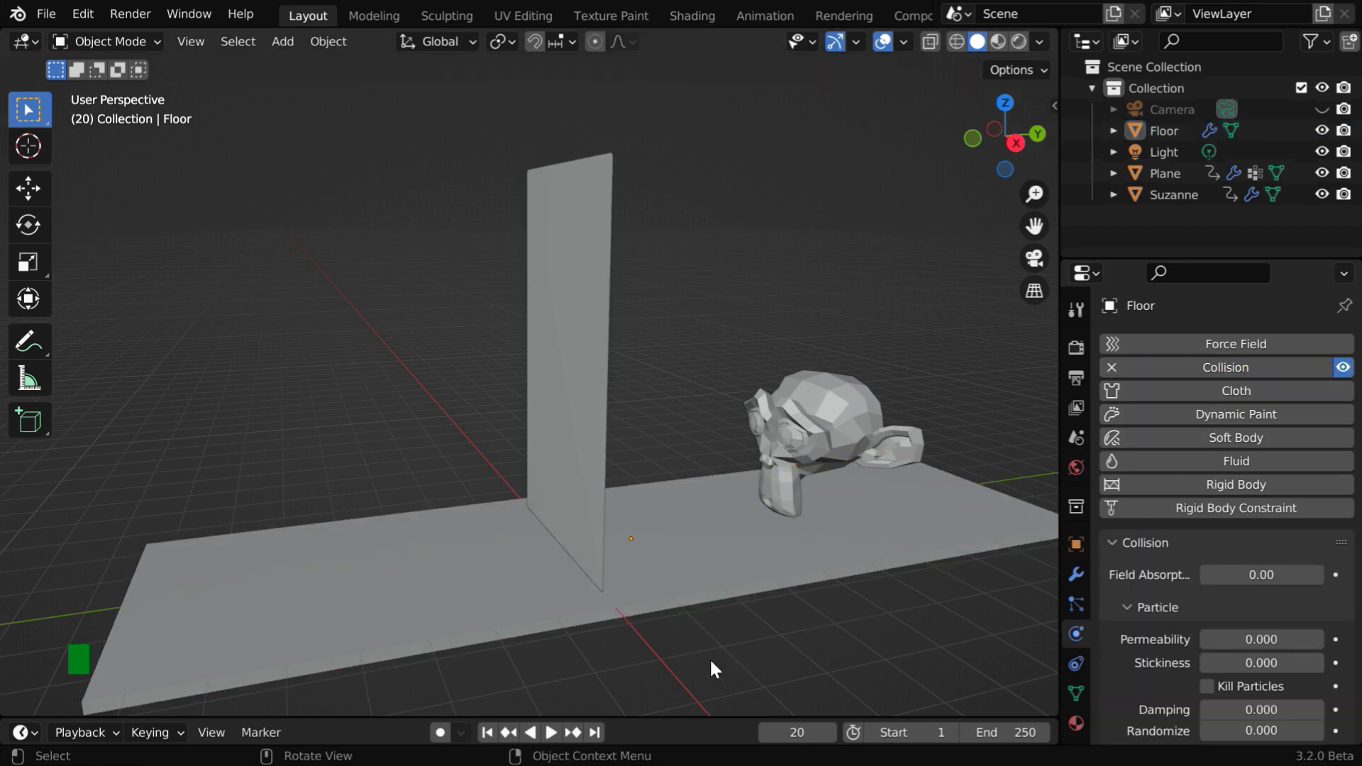
Rewind to frame 1 and play the cloth simulation.
click(487, 732)
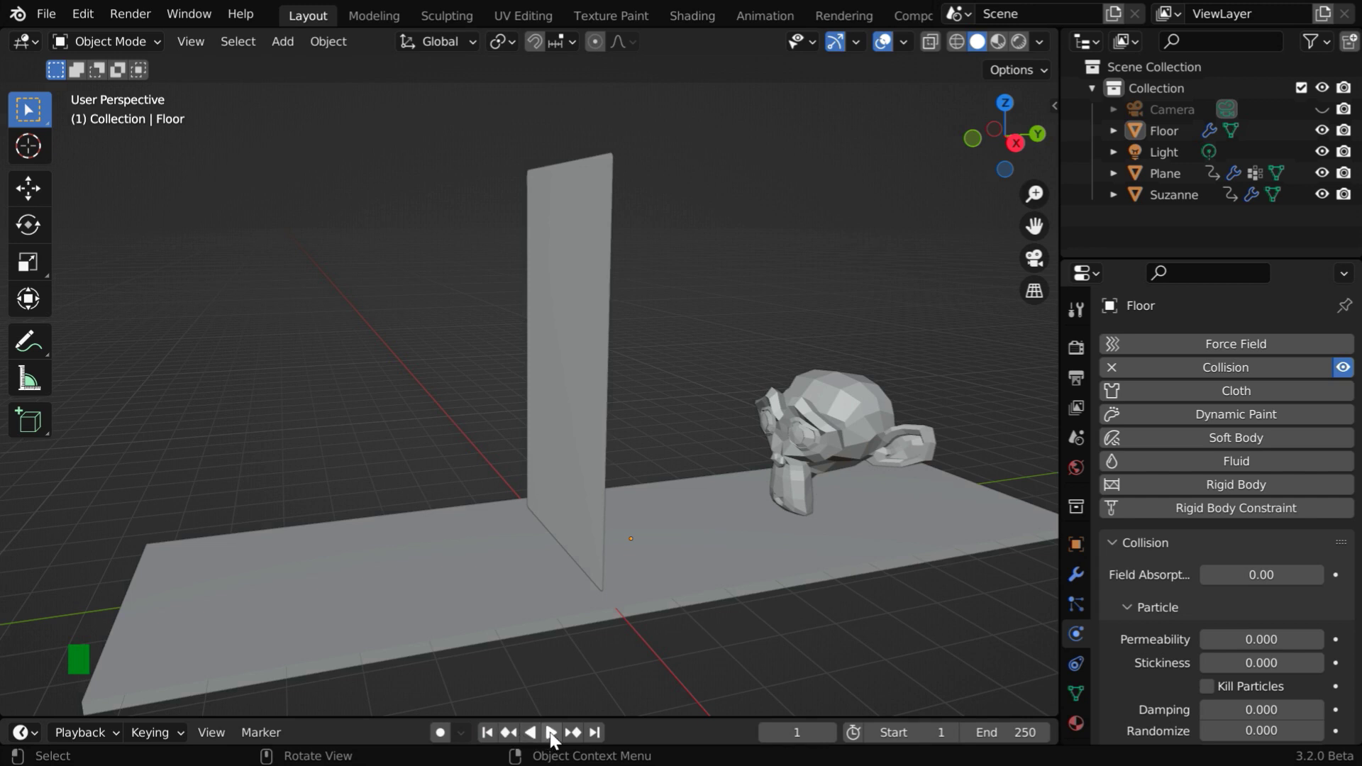
click(551, 733)
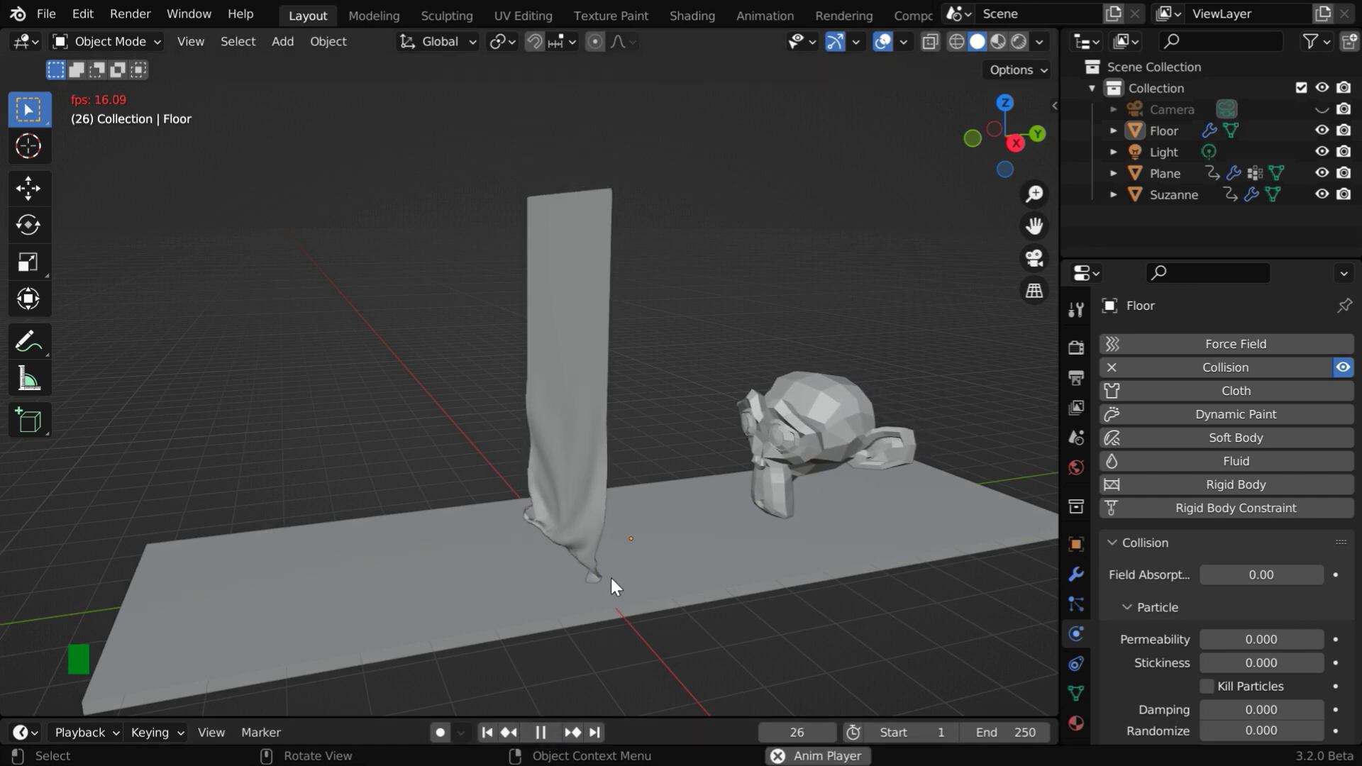